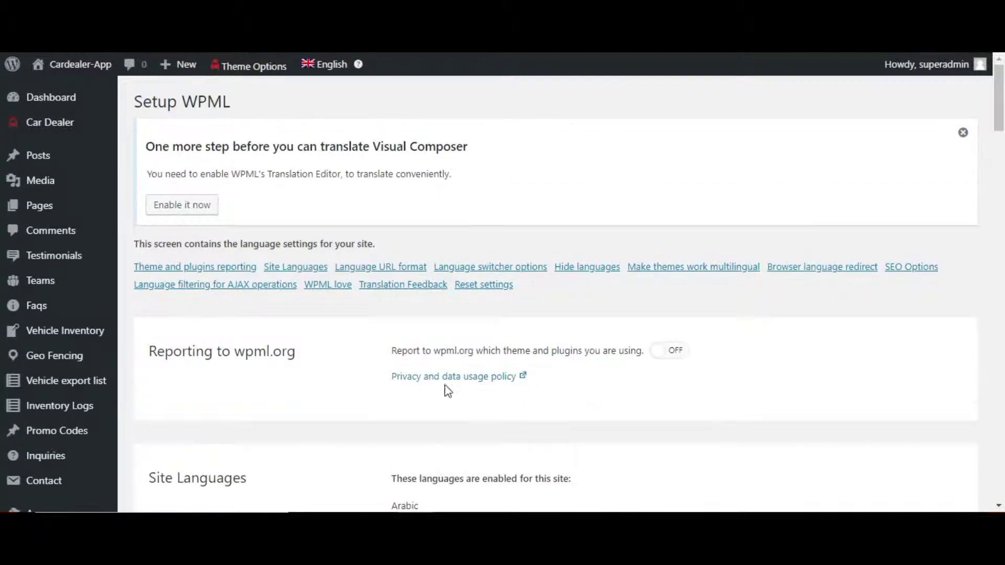
# Step: Review the WPML setup page's site languages, language URL format and language switcher options
pyautogui.scroll(-5, 378, 391)
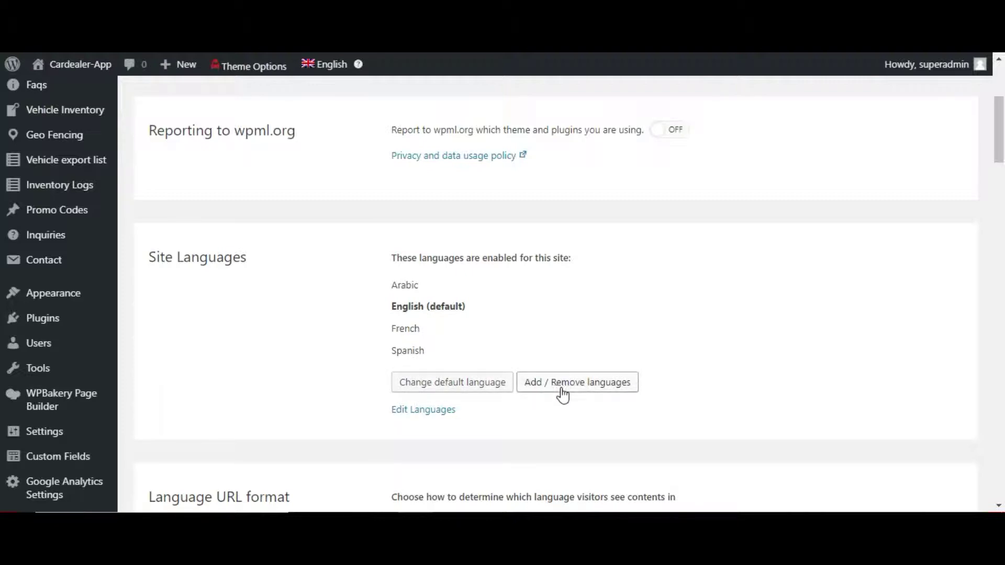
pyautogui.scroll(-3, 477, 397)
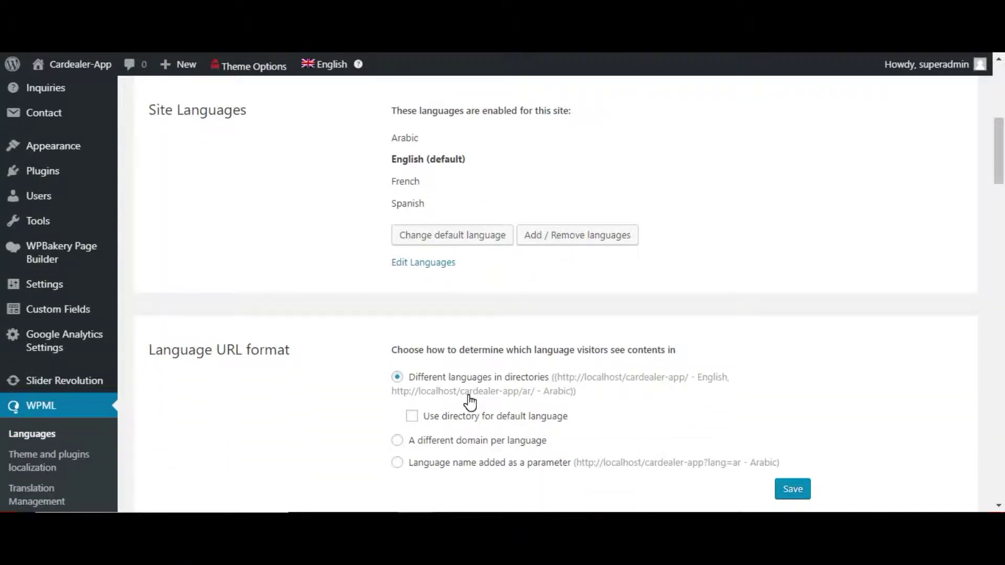
pyautogui.scroll(-3, 469, 401)
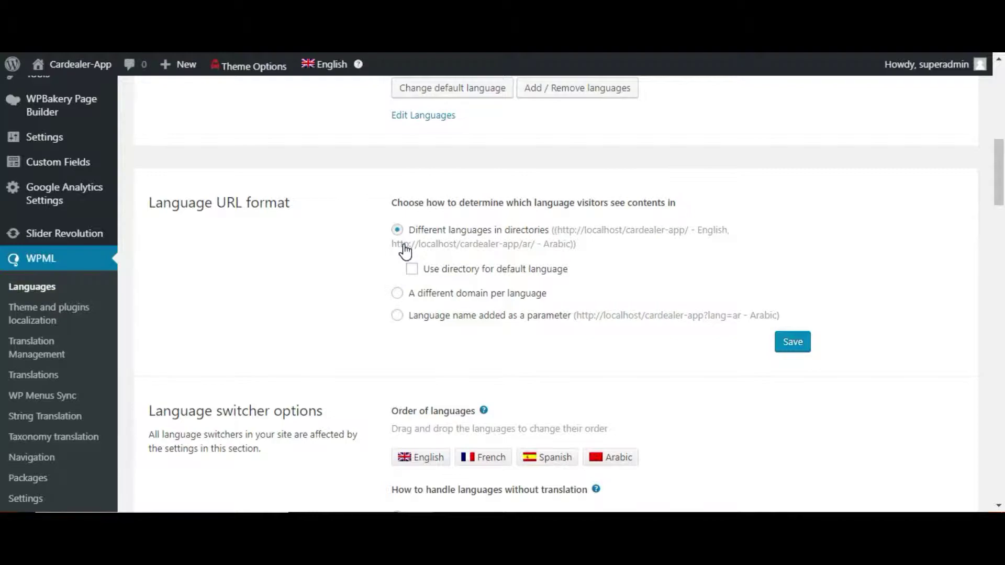
pyautogui.scroll(-3, 305, 240)
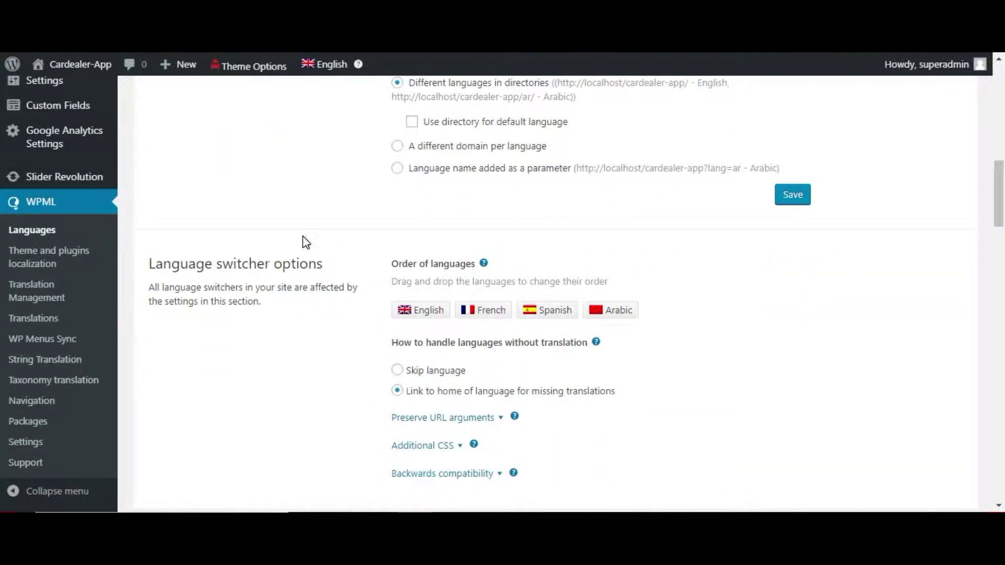
pyautogui.scroll(3, 305, 241)
pyautogui.scroll(7, 305, 241)
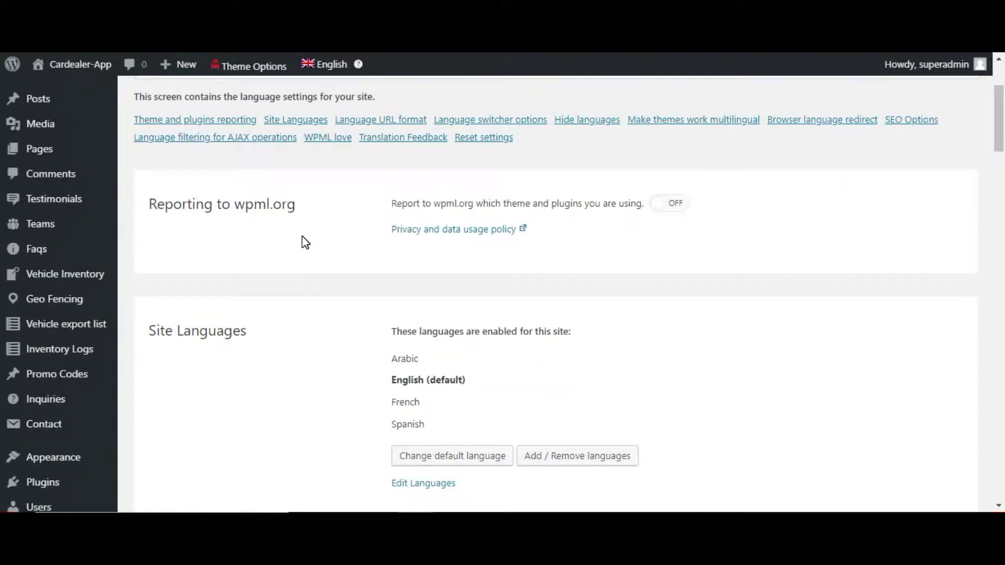
pyautogui.scroll(3, 305, 242)
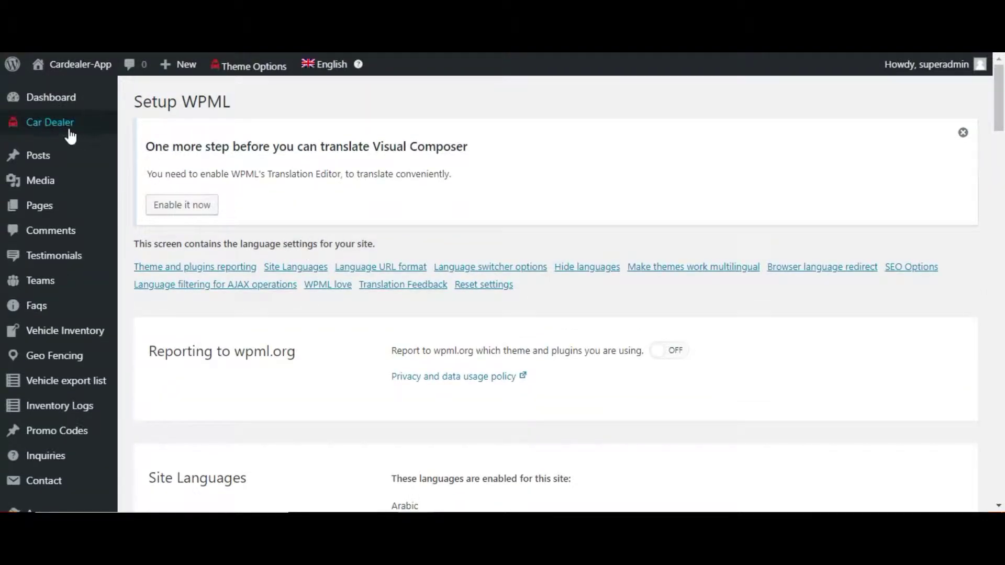
# Step: Open the Car Dealer theme options and check the WPML support status for the application
pyautogui.moveTo(45, 127)
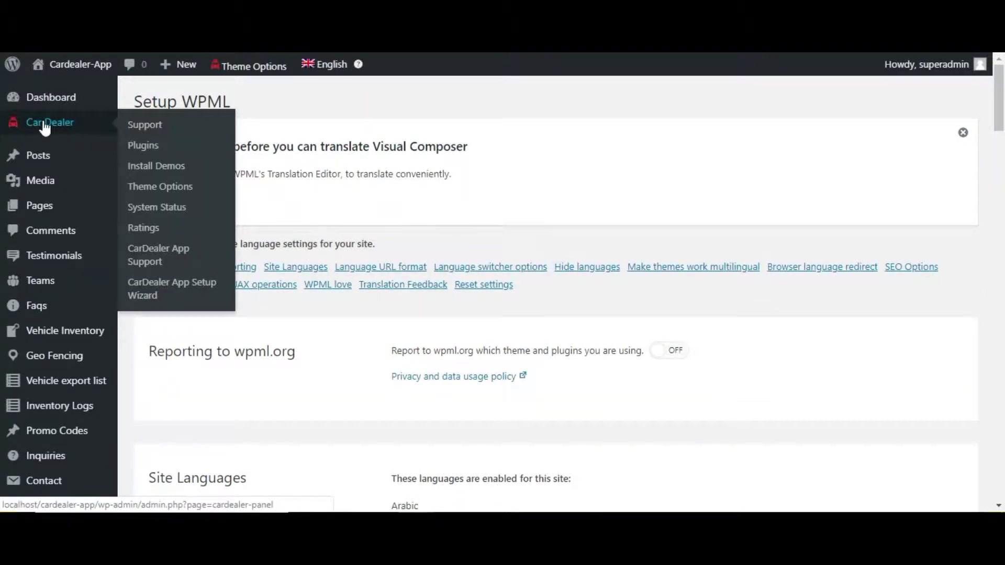
pyautogui.click(155, 186)
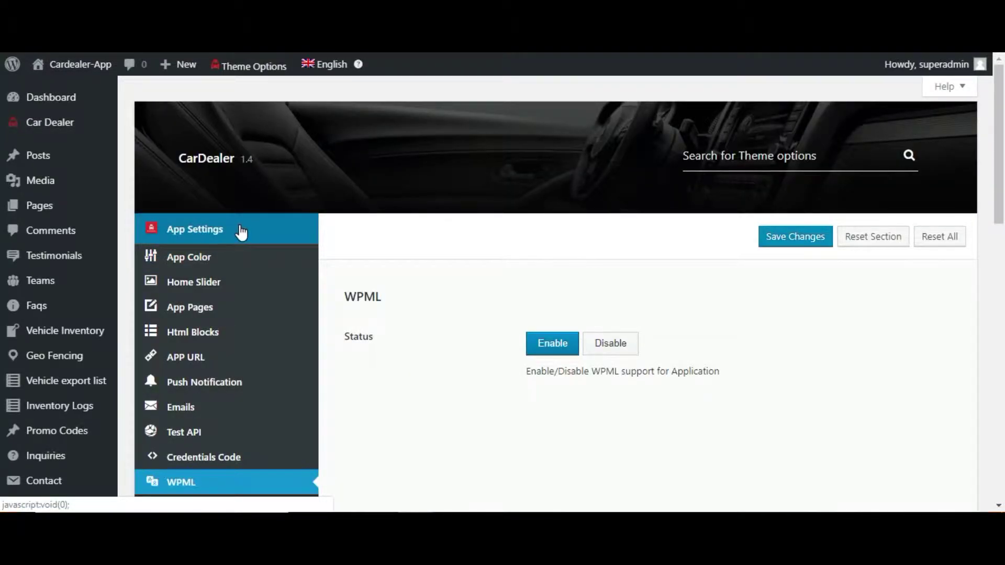
pyautogui.scroll(-2, 238, 236)
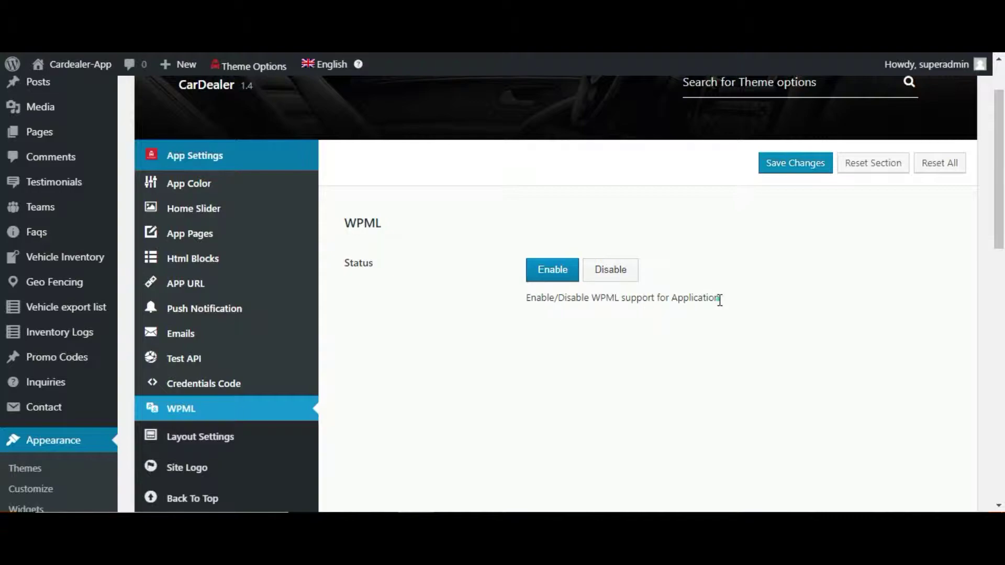
pyautogui.moveTo(720, 300); pyautogui.dragTo(596, 302)
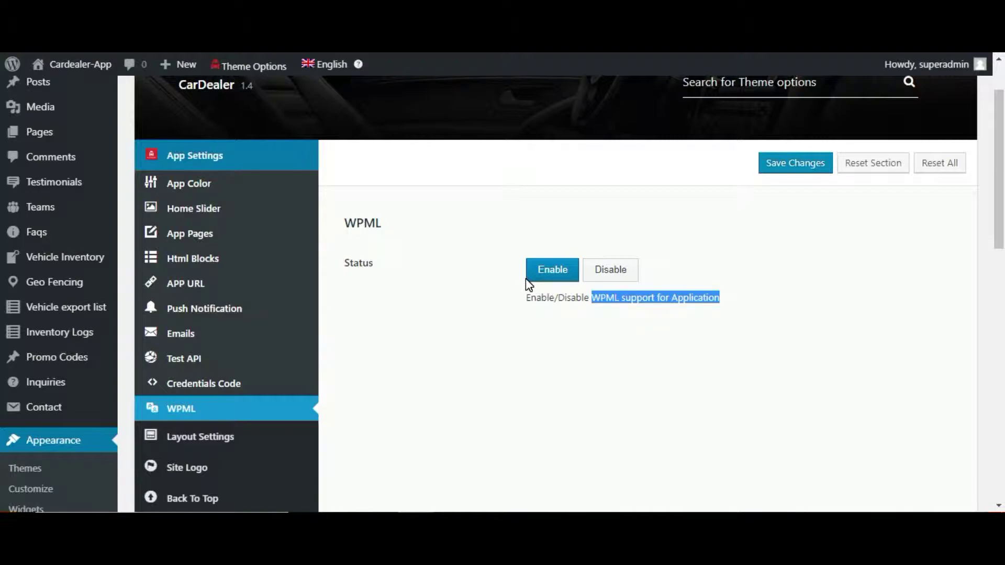
pyautogui.click(502, 278)
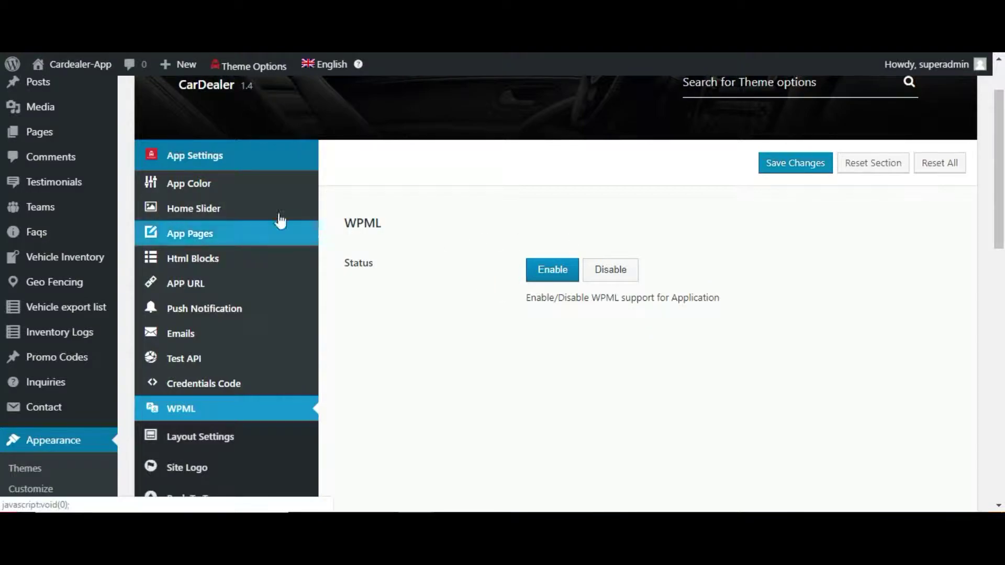
# Step: Review the Home Slider images and the App Pages content in the theme's app settings
pyautogui.click(193, 209)
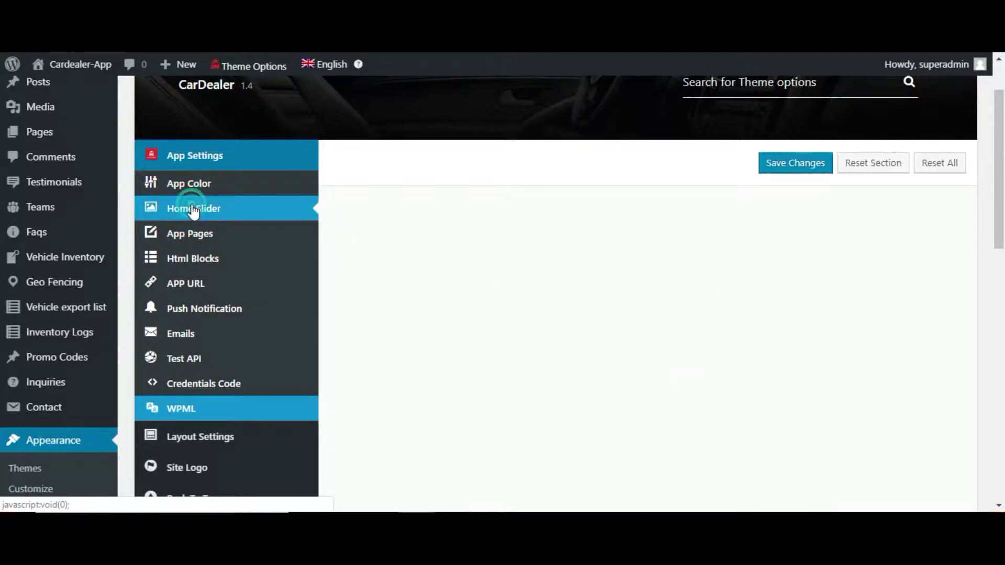
pyautogui.scroll(-2, 516, 325)
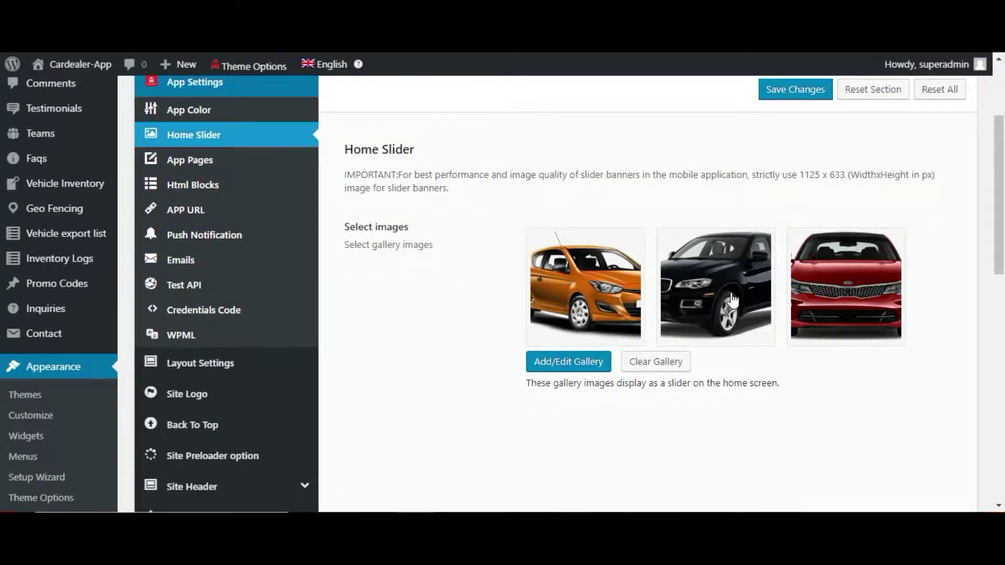
pyautogui.click(175, 169)
pyautogui.scroll(-5, 601, 322)
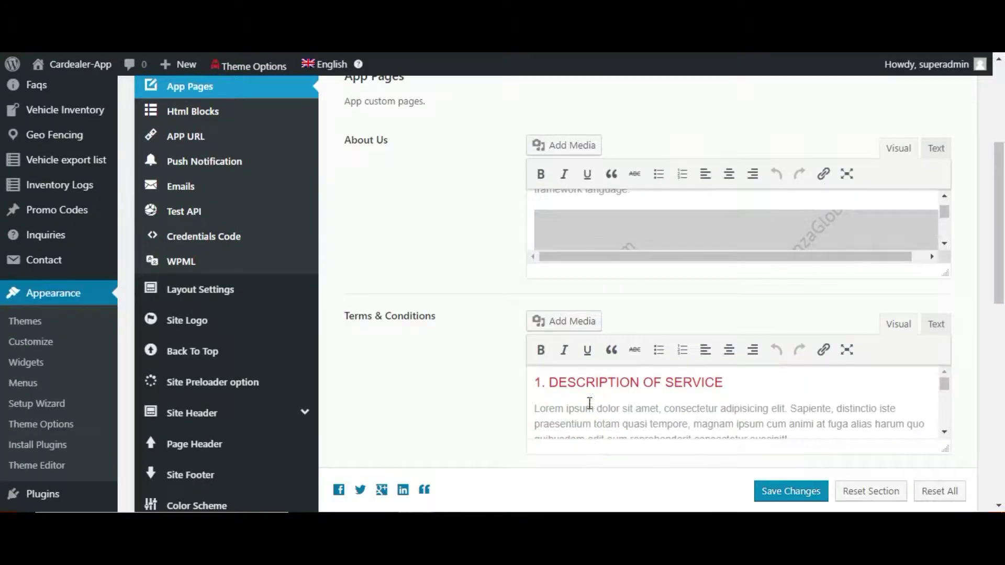
pyautogui.scroll(5, 589, 402)
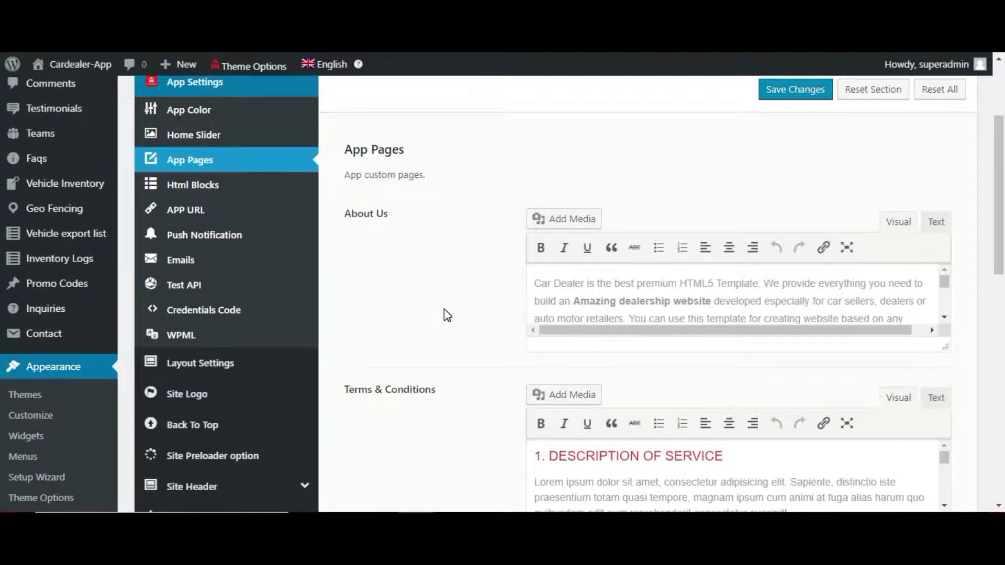
pyautogui.scroll(-6, 443, 309)
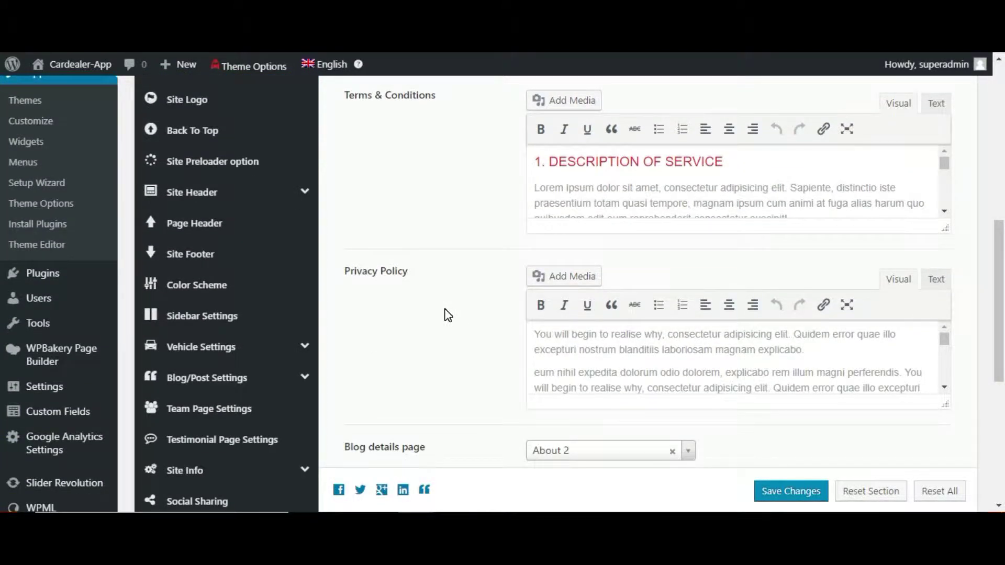
pyautogui.scroll(-3, 448, 315)
# Step: Open WPML String Translation in a new tab and filter the strings to the admin_texts_car-dealer-options domain
pyautogui.moveTo(39, 467)
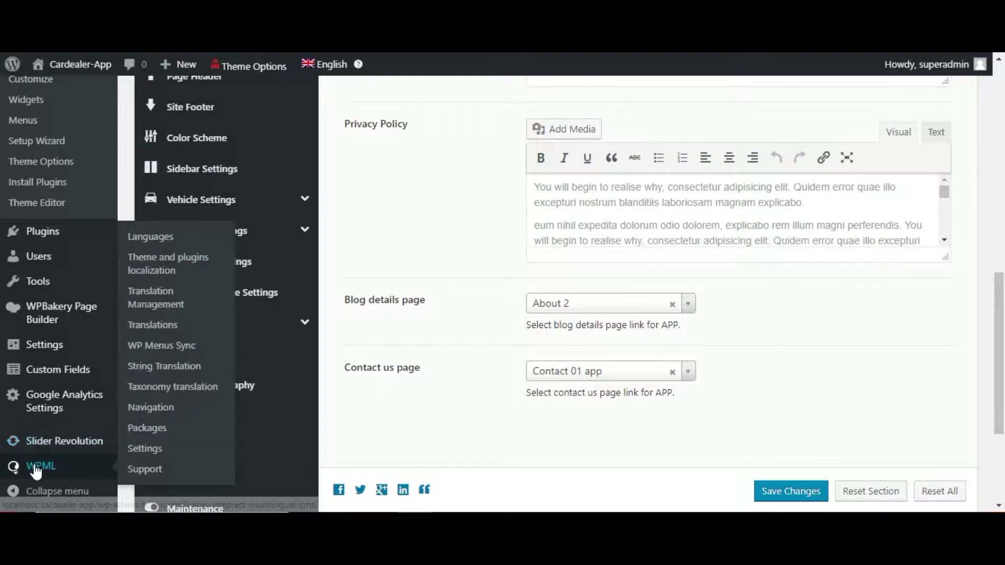
pyautogui.rightClick(157, 369)
pyautogui.click(196, 234)
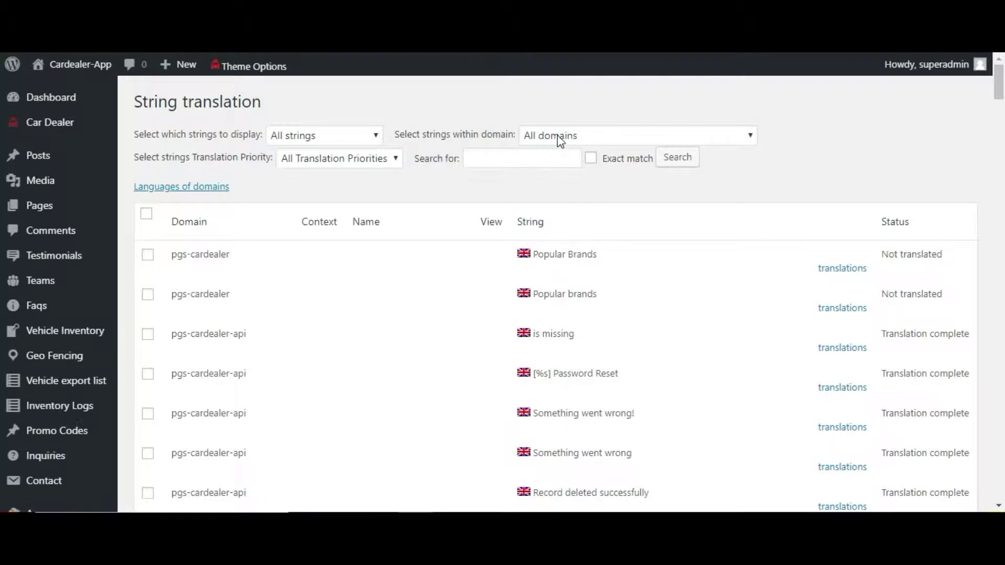
pyautogui.click(748, 135)
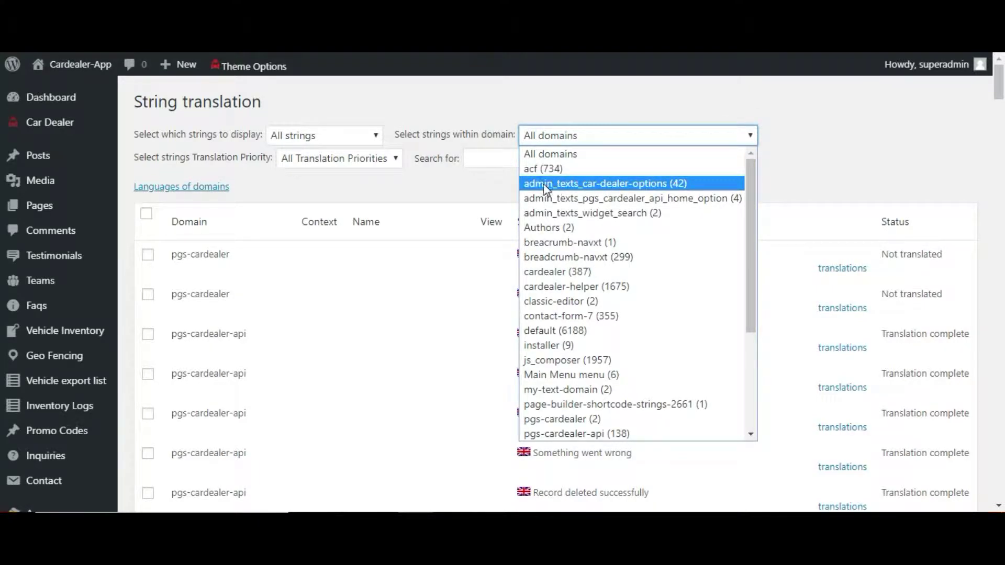
pyautogui.click(562, 184)
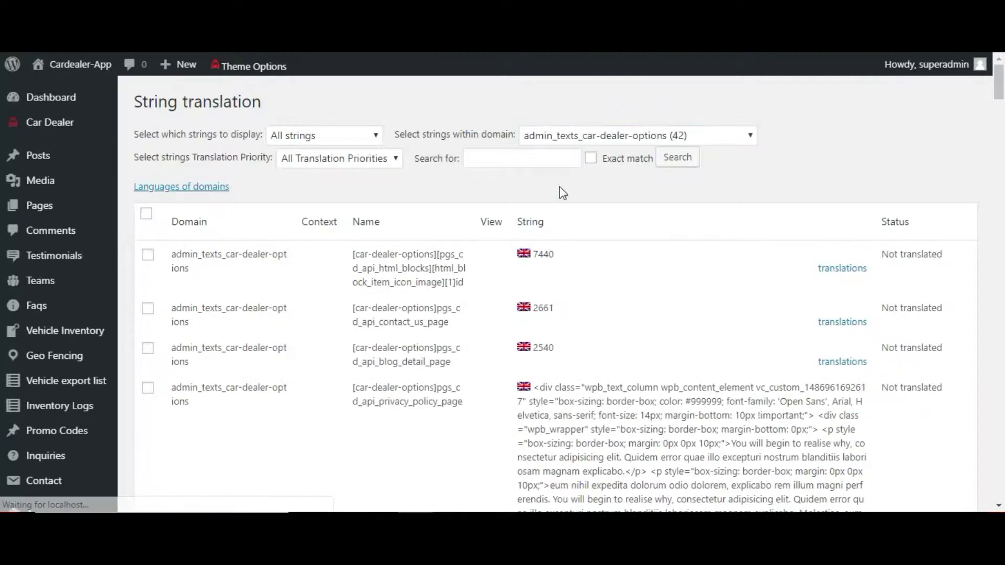
# Step: Examine the privacy policy and terms and conditions page strings in the filtered list
pyautogui.scroll(-3, 542, 233)
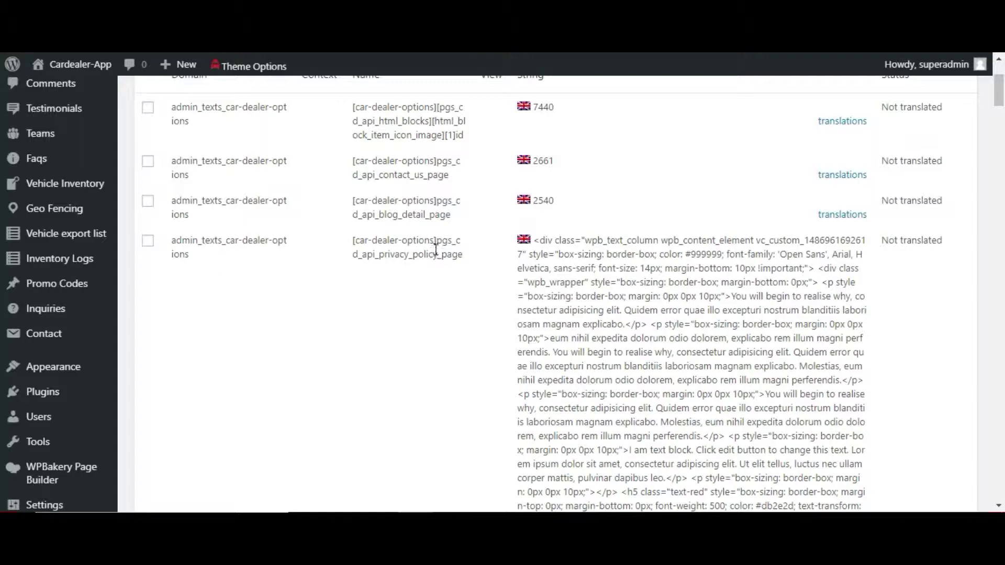
pyautogui.moveTo(437, 244); pyautogui.dragTo(463, 256)
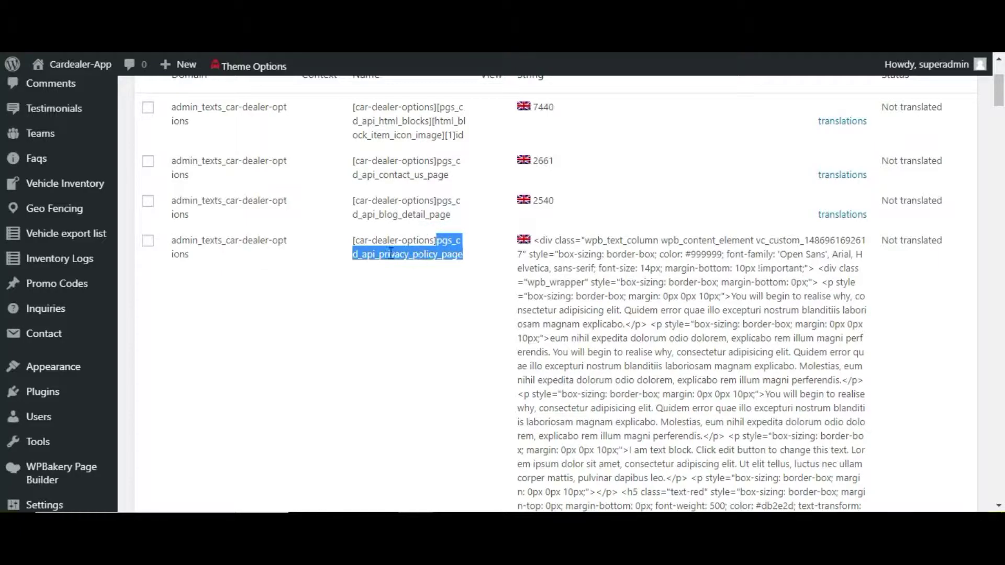
pyautogui.scroll(-15, 448, 292)
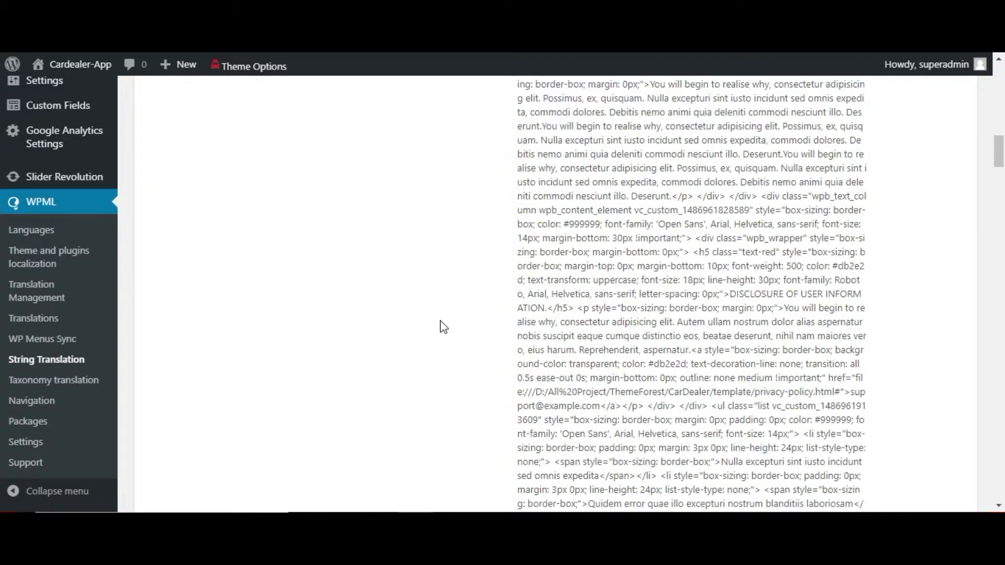
pyautogui.scroll(10, 546, 359)
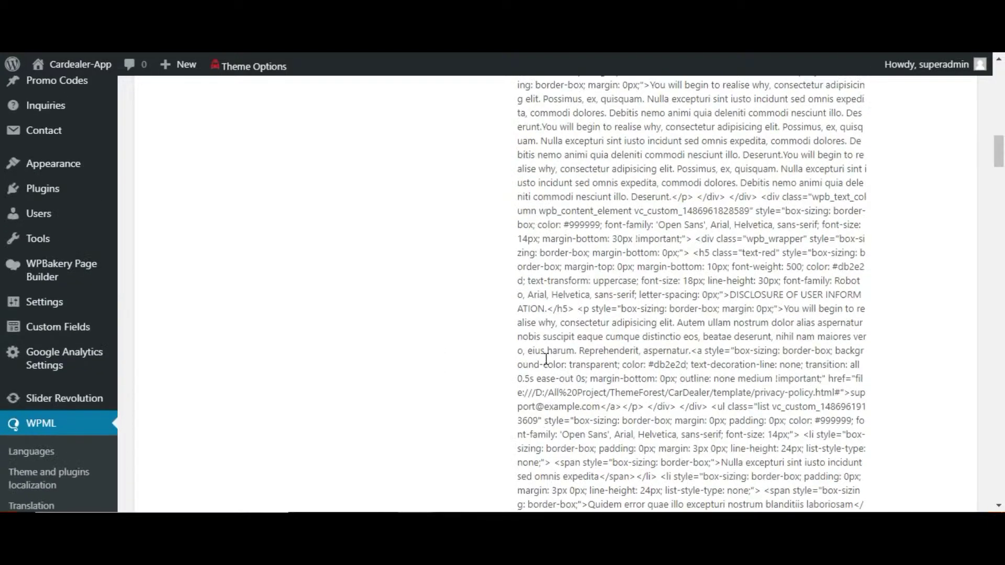
pyautogui.scroll(5, 546, 358)
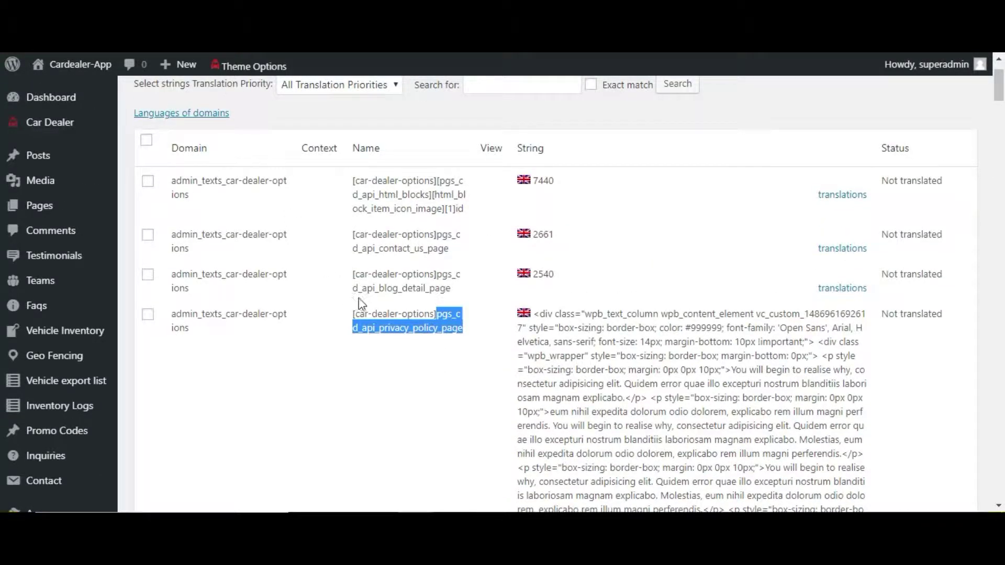
pyautogui.scroll(-12, 526, 374)
pyautogui.scroll(-5, 569, 387)
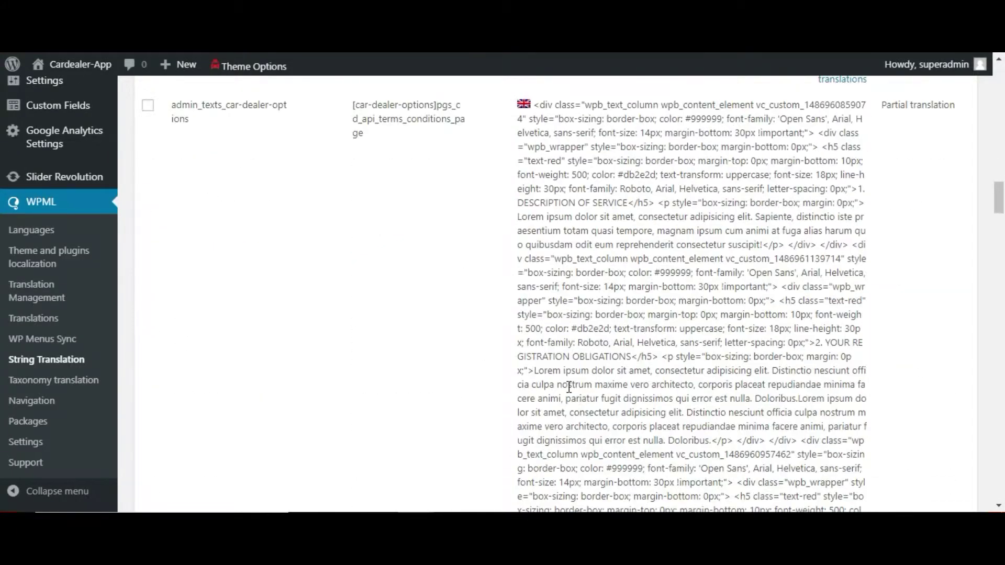
pyautogui.scroll(3, 487, 253)
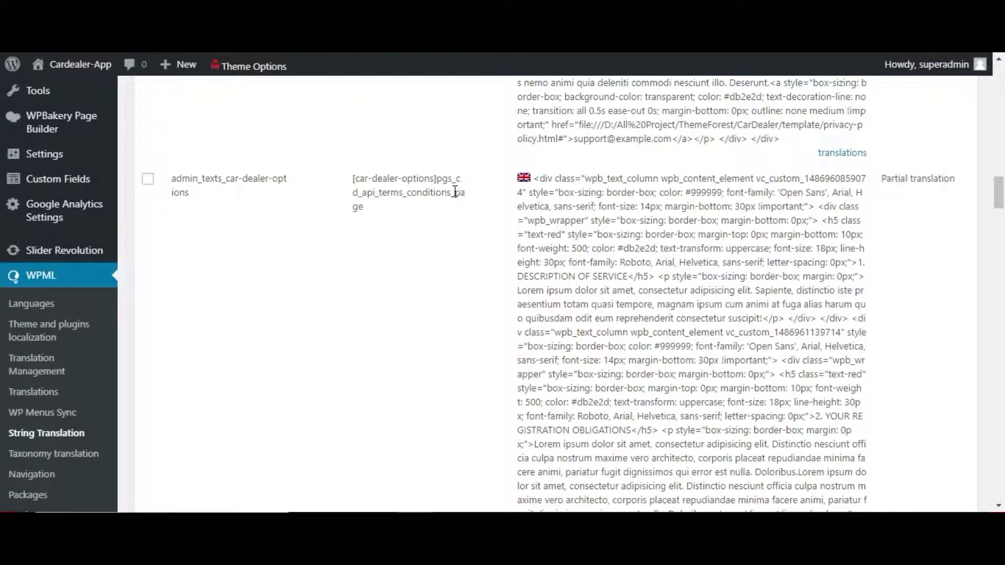
pyautogui.doubleClick(426, 192)
pyautogui.scroll(-5, 538, 316)
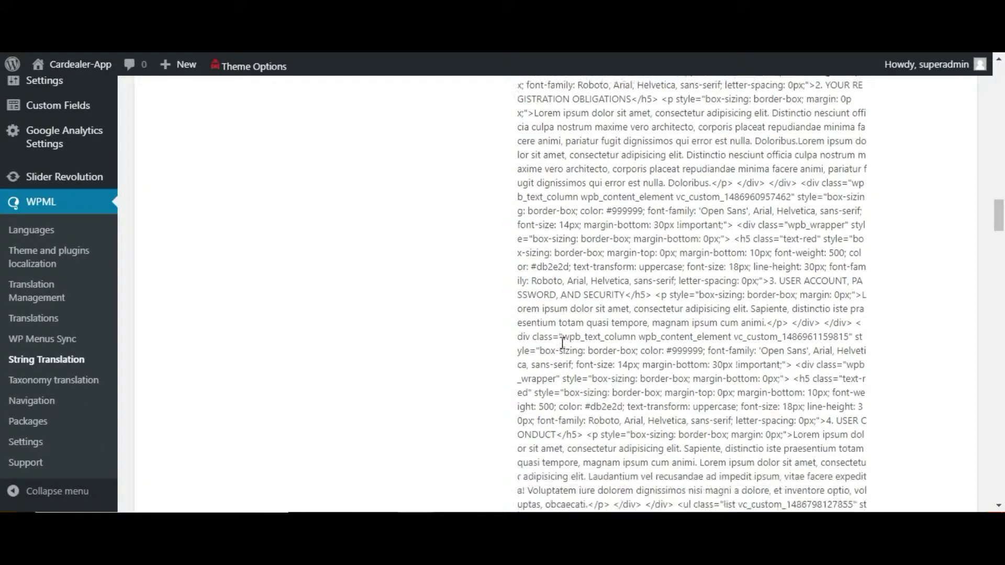
# Step: Find the About Us page string, open its translations and inspect the Arabic translation text
pyautogui.scroll(10, 562, 343)
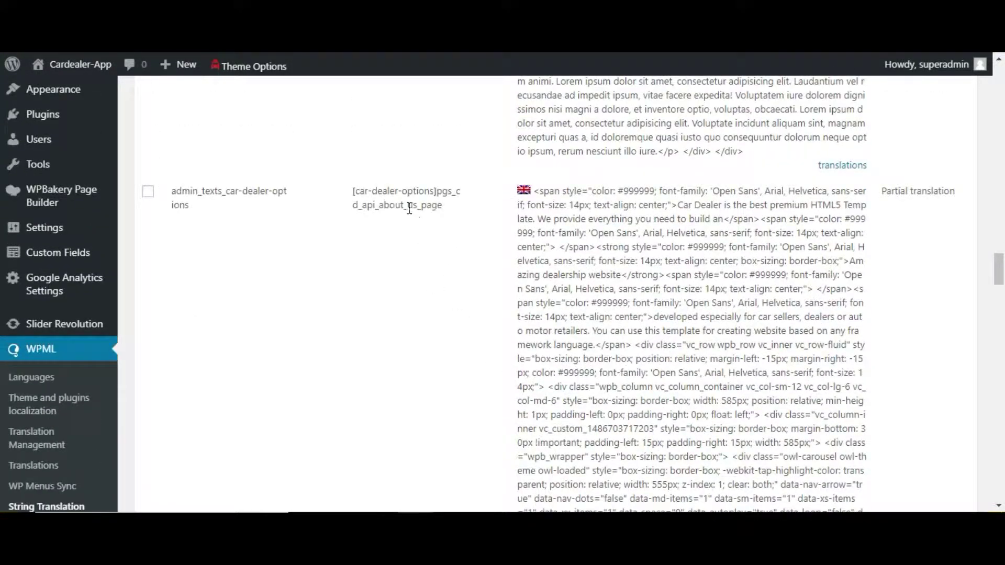
pyautogui.doubleClick(409, 208)
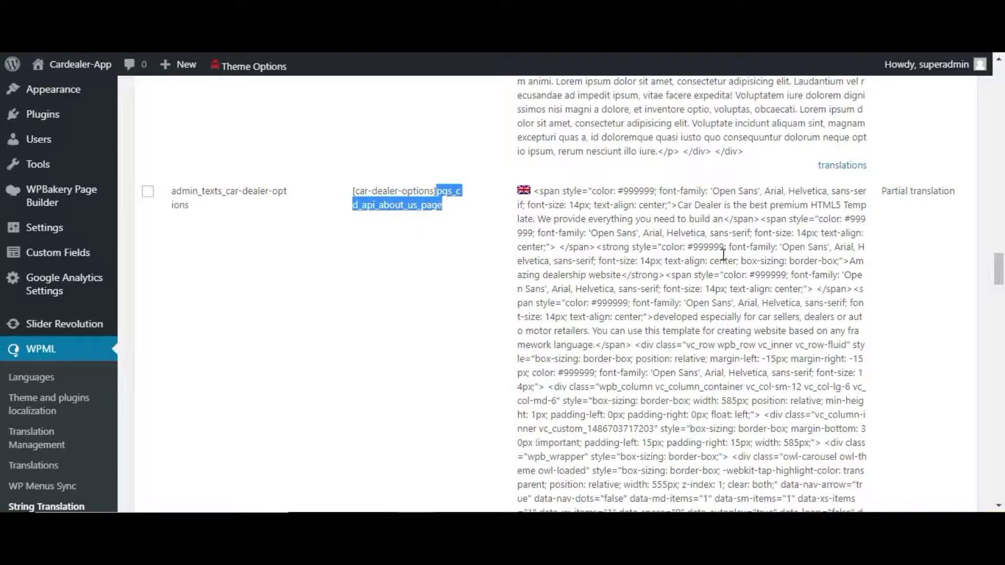
pyautogui.scroll(-10, 869, 205)
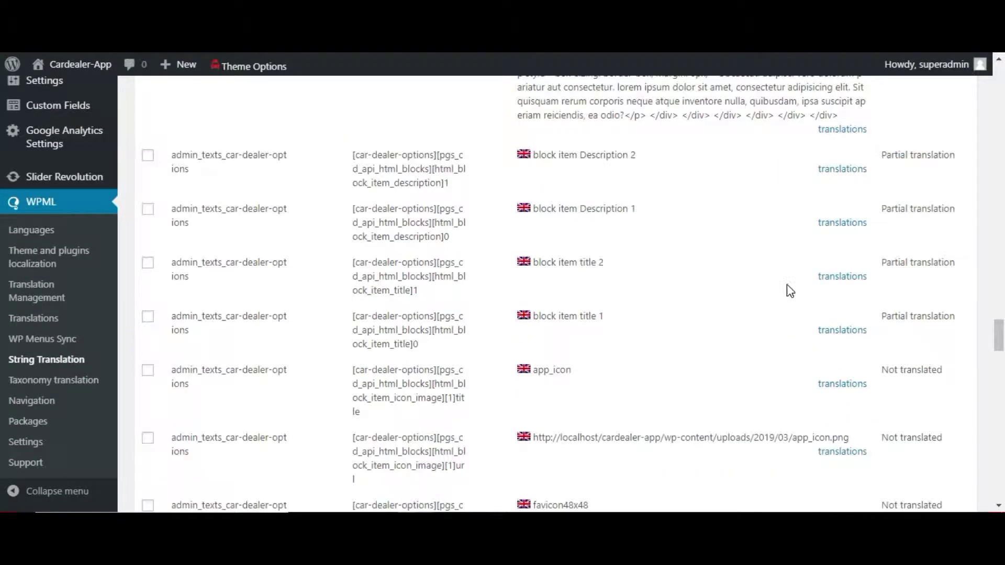
pyautogui.click(825, 278)
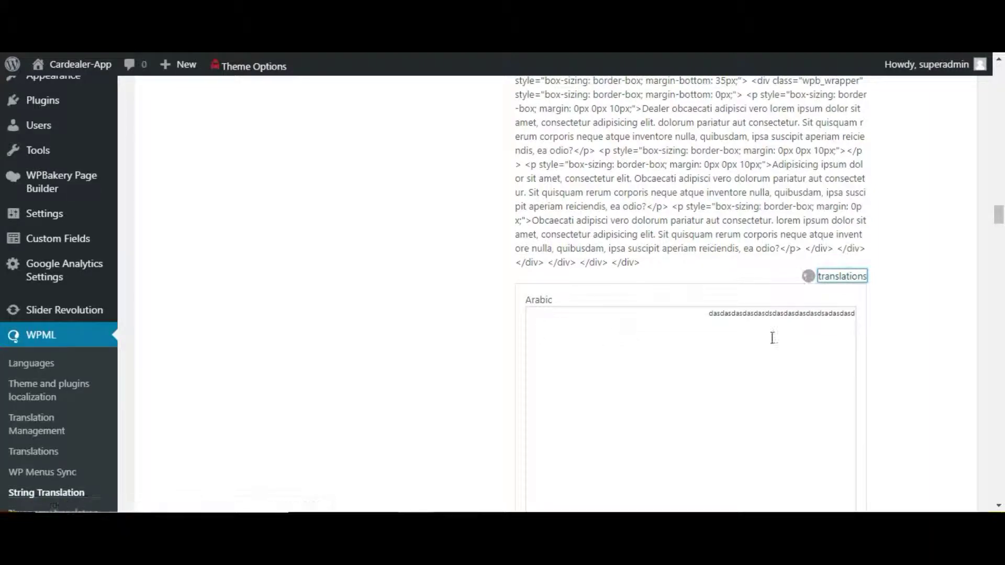
pyautogui.scroll(-2, 724, 311)
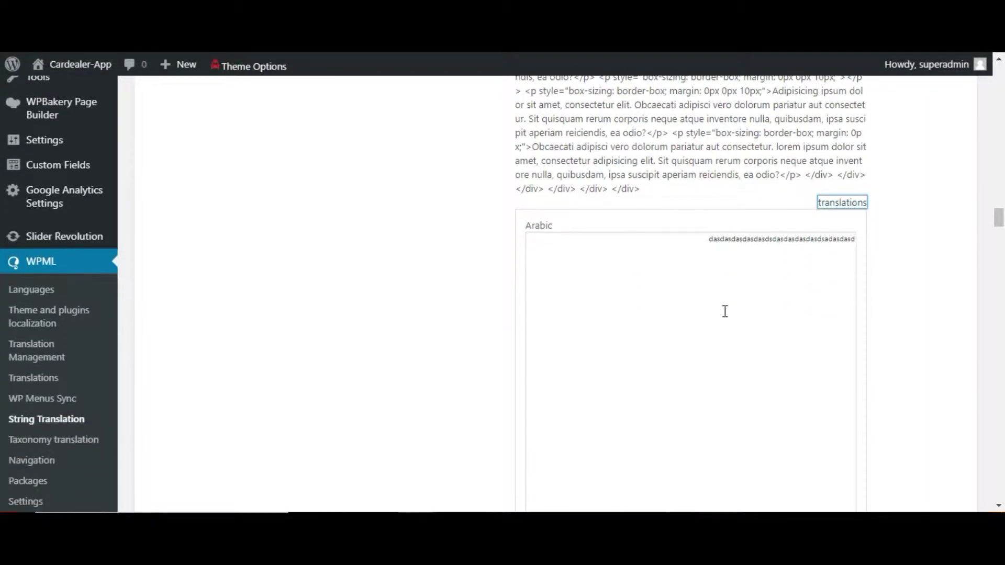
pyautogui.click(725, 245)
pyautogui.doubleClick(726, 242)
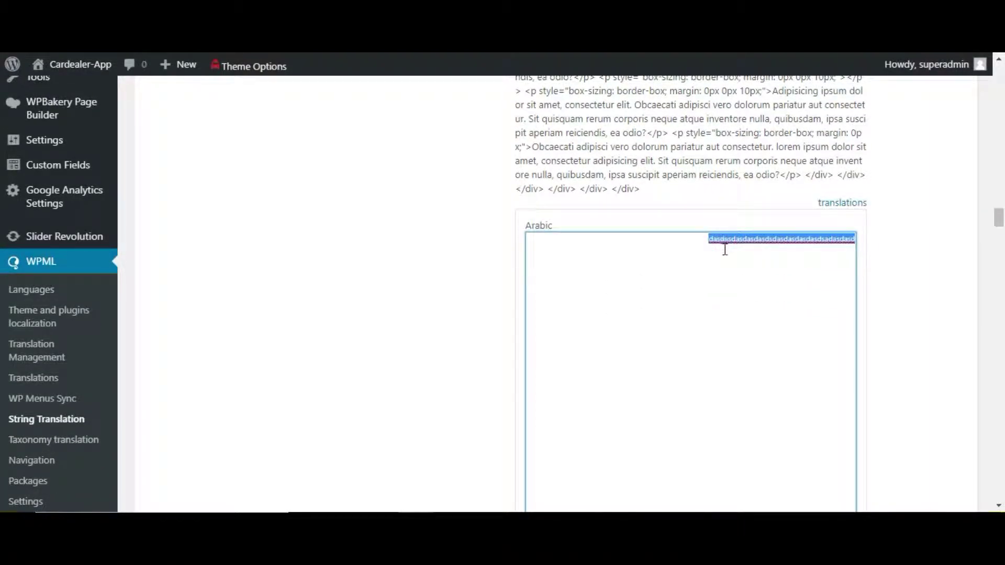
pyautogui.press('Right')
pyautogui.click(721, 245)
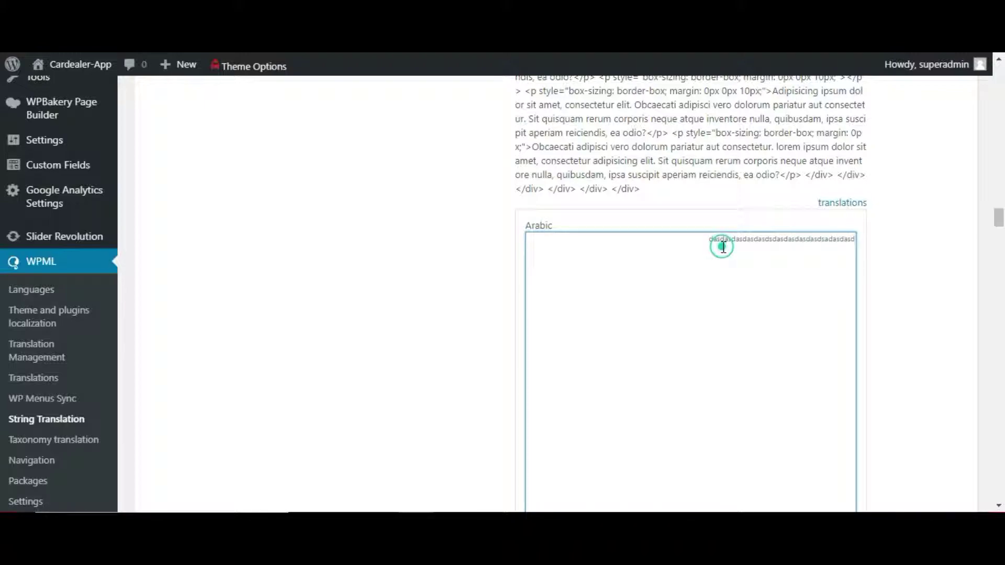
# Step: Examine the source text and the Arabic translation field of the About Us page string
pyautogui.scroll(-2, 673, 300)
pyautogui.scroll(-6, 689, 345)
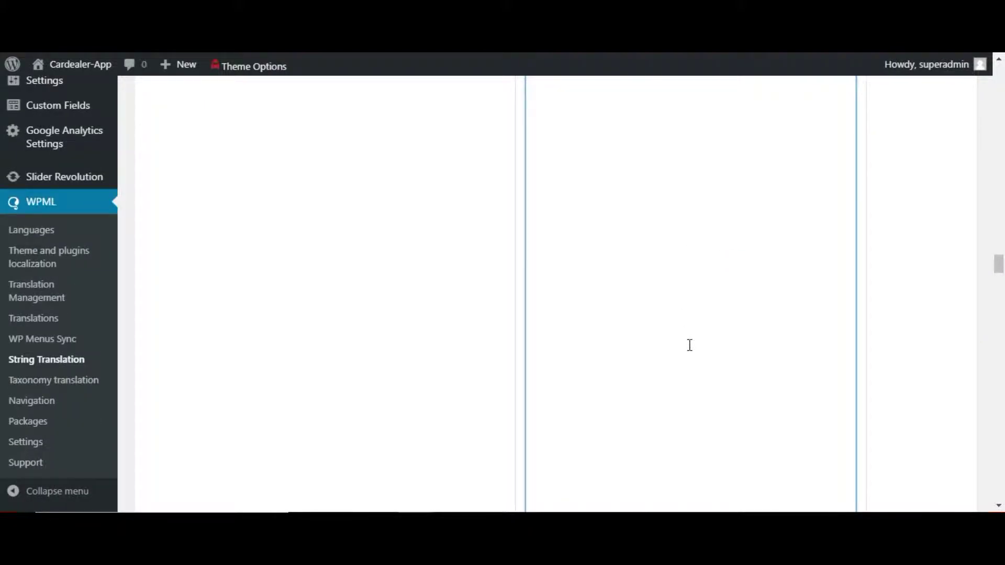
pyautogui.scroll(4, 694, 352)
pyautogui.scroll(5, 786, 317)
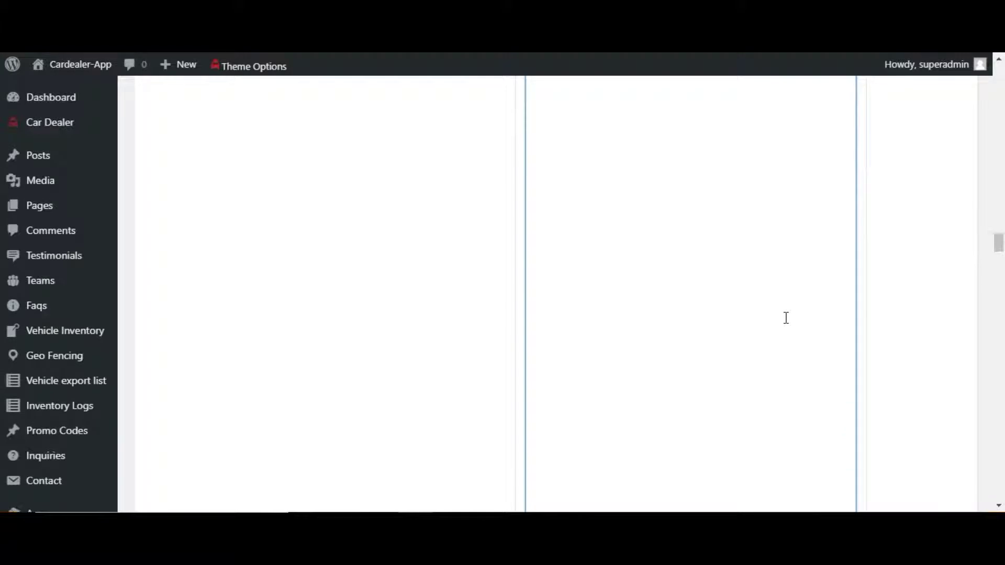
pyautogui.scroll(-2, 782, 318)
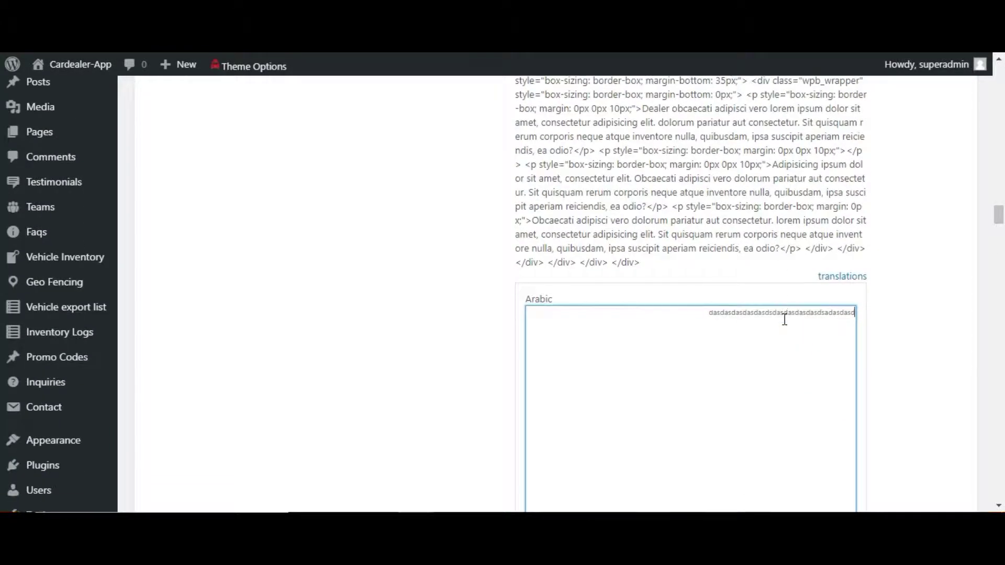
pyautogui.scroll(4, 779, 318)
pyautogui.scroll(3, 779, 318)
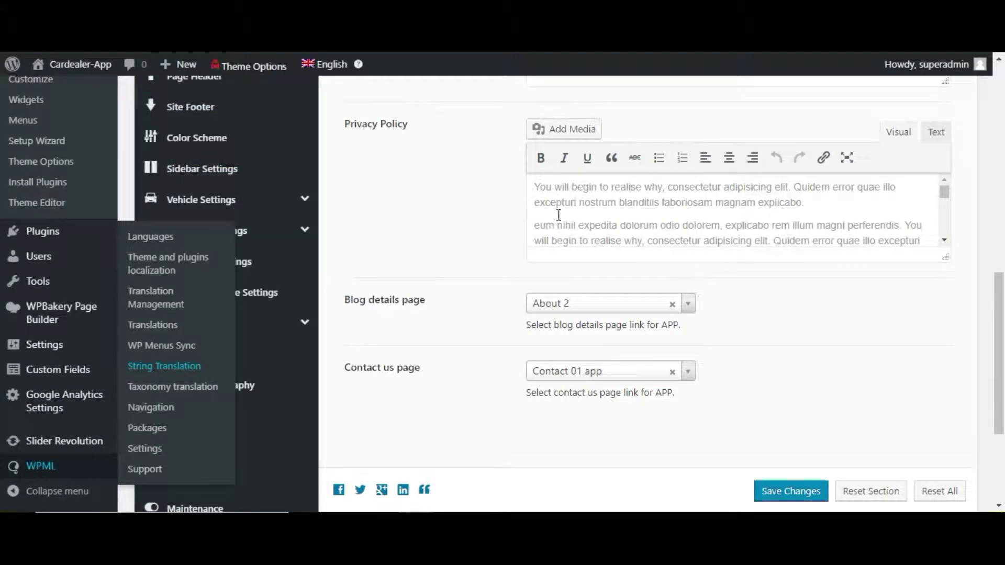
# Step: Take the About Us text from the theme's App Pages settings and replace the string's Arabic translation with its Arabic version
pyautogui.moveTo(572, 187)
pyautogui.mouseDown()
pyautogui.moveTo(592, 189)
pyautogui.moveTo(580, 199)
pyautogui.mouseUp()
pyautogui.click(580, 199)
pyautogui.scroll(4, 580, 209)
pyautogui.scroll(-3, 572, 265)
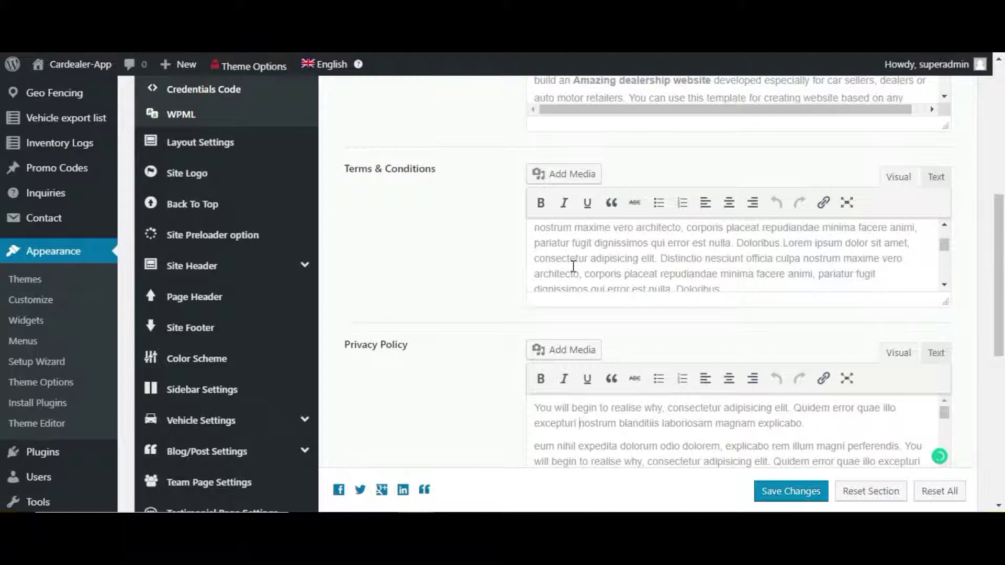
pyautogui.scroll(6, 504, 283)
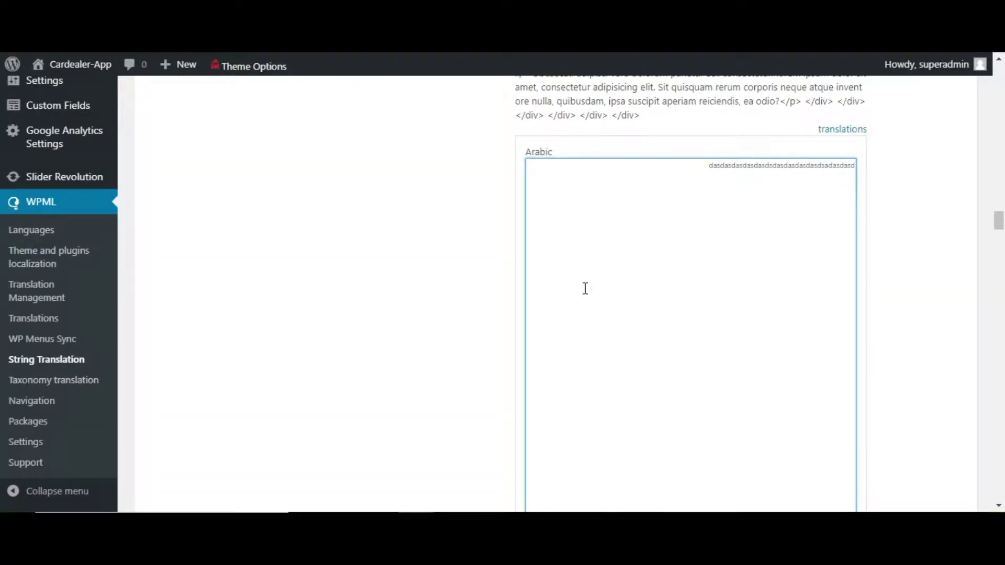
pyautogui.doubleClick(765, 168)
pyautogui.hotkey('ctrl', 'v')
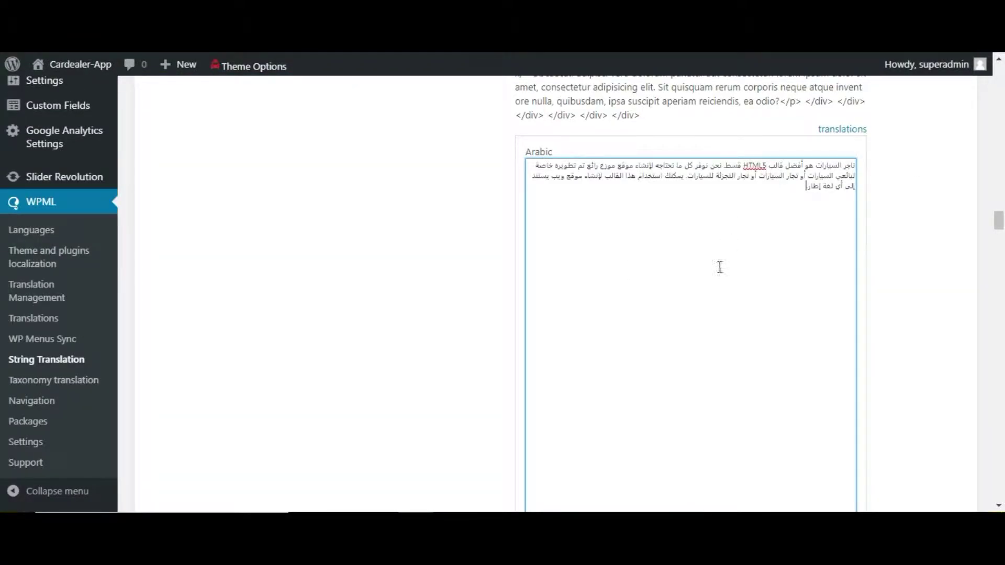
# Step: Mark the About Us string's Arabic translation as complete and save it
pyautogui.scroll(-10, 663, 269)
pyautogui.scroll(12, 662, 270)
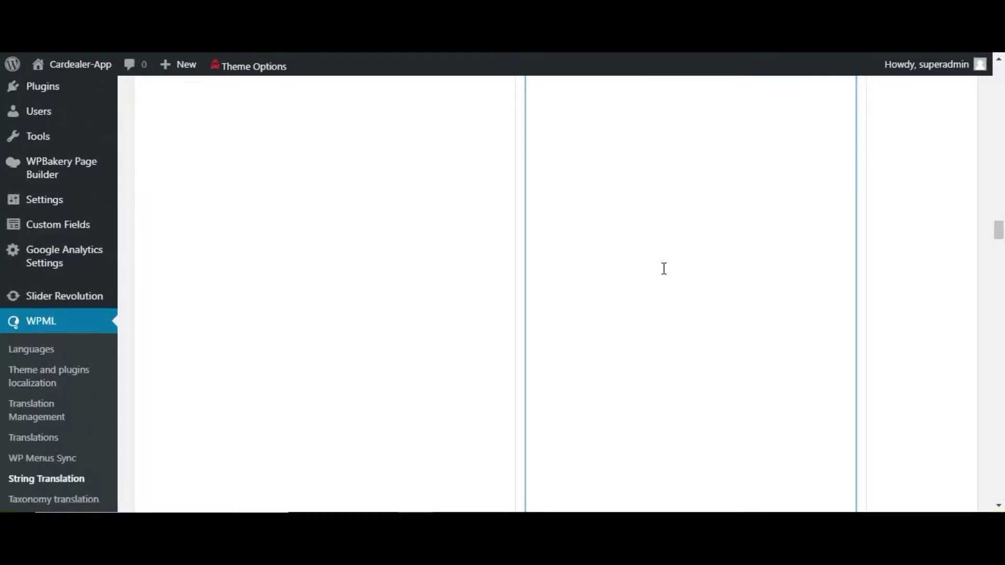
pyautogui.scroll(-10, 663, 268)
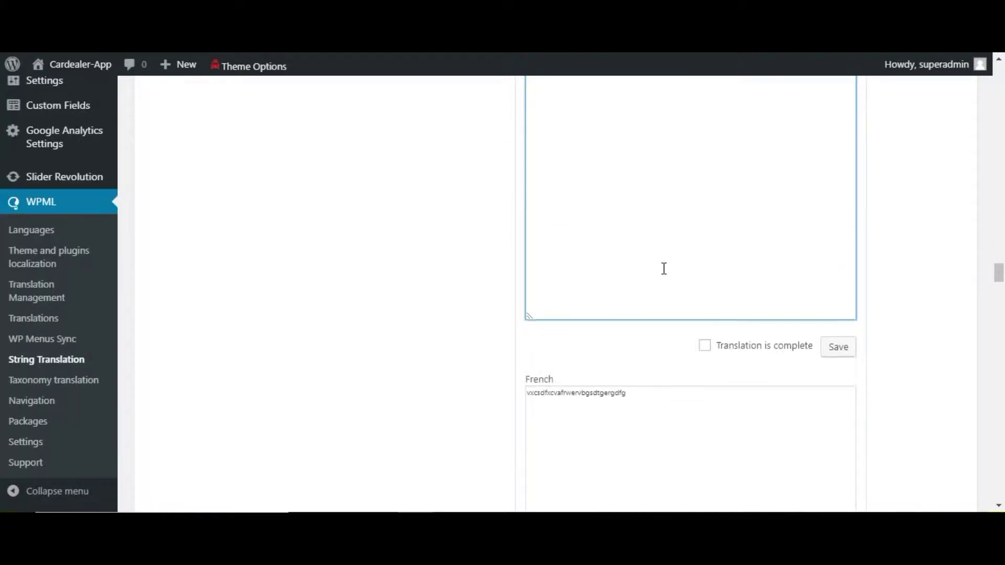
pyautogui.scroll(2, 663, 268)
pyautogui.click(705, 275)
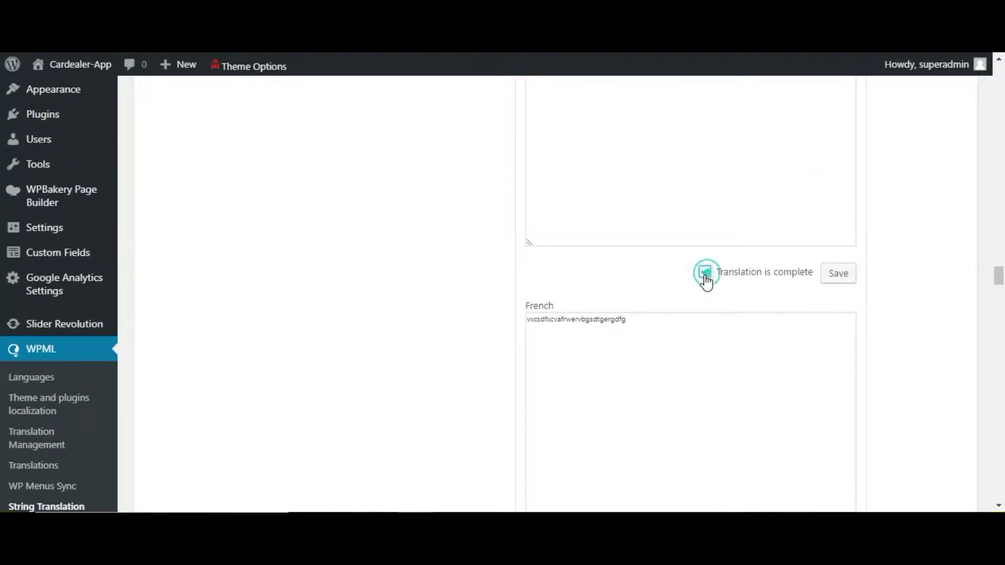
pyautogui.click(838, 282)
# Step: Switch to Postman and send the home API request with lang set to ar
pyautogui.click(563, 509)
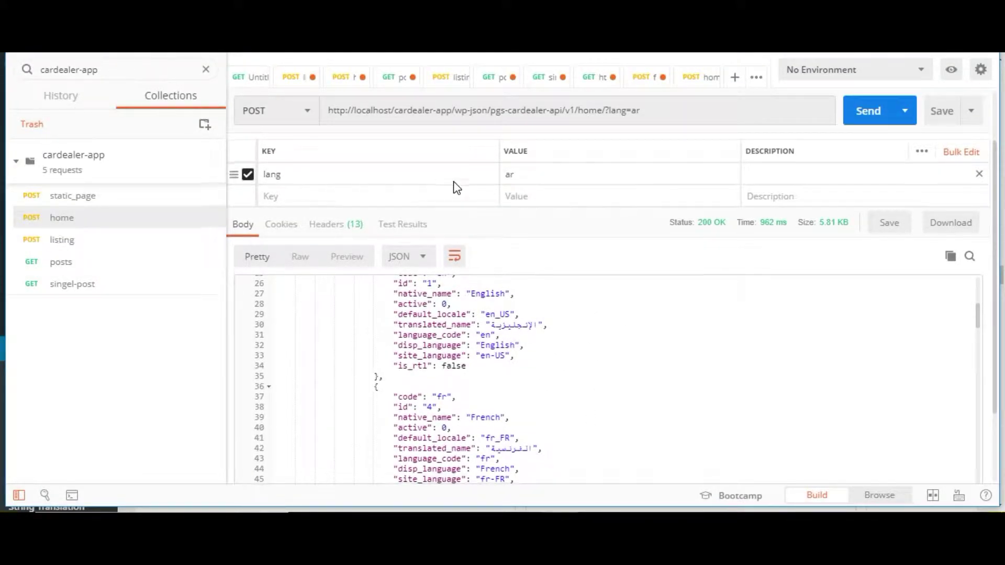
pyautogui.scroll(-2, 454, 188)
pyautogui.scroll(2, 456, 199)
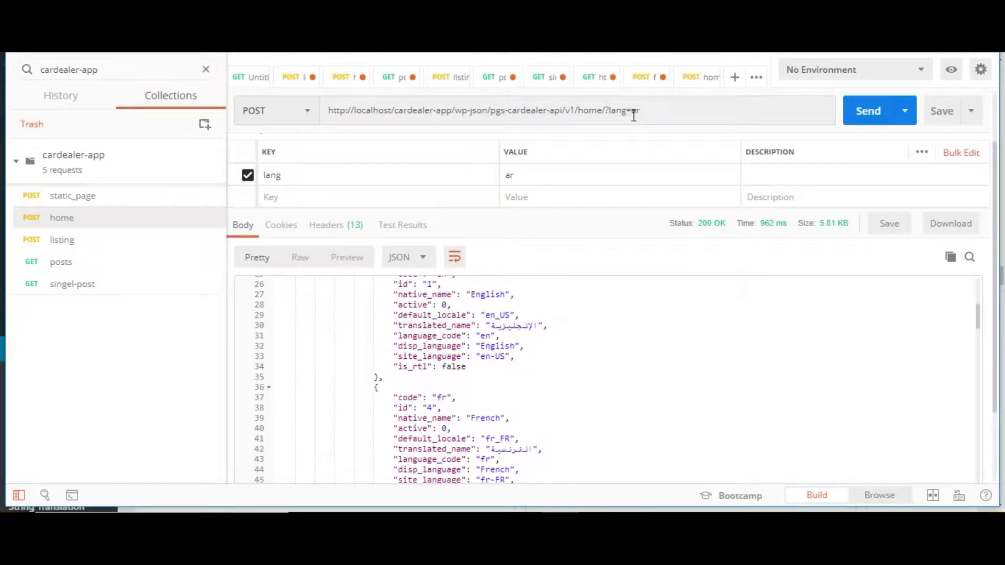
pyautogui.click(868, 111)
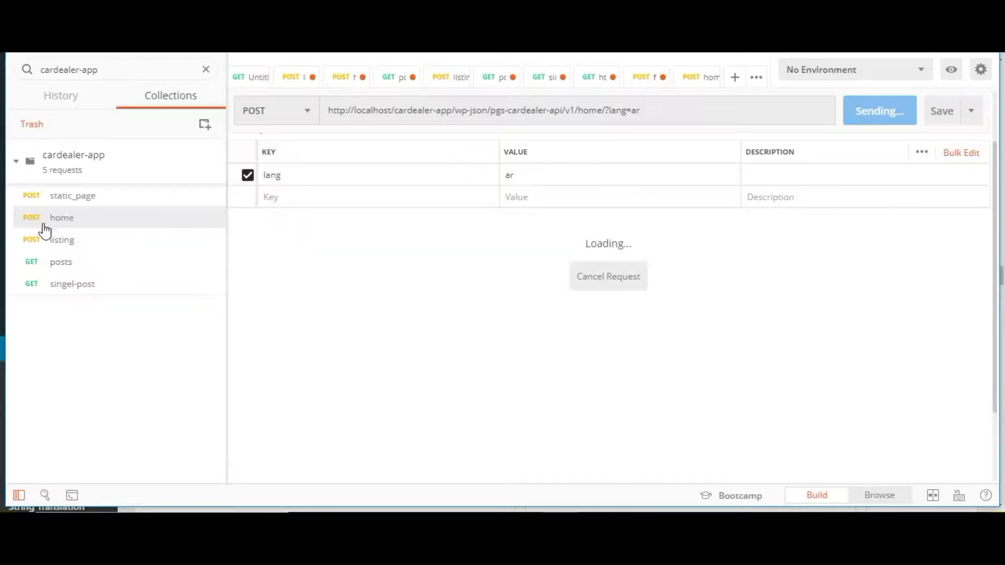
# Step: Open the static_page request, set the page in its JSON body to about-us, send it and inspect the response
pyautogui.click(75, 198)
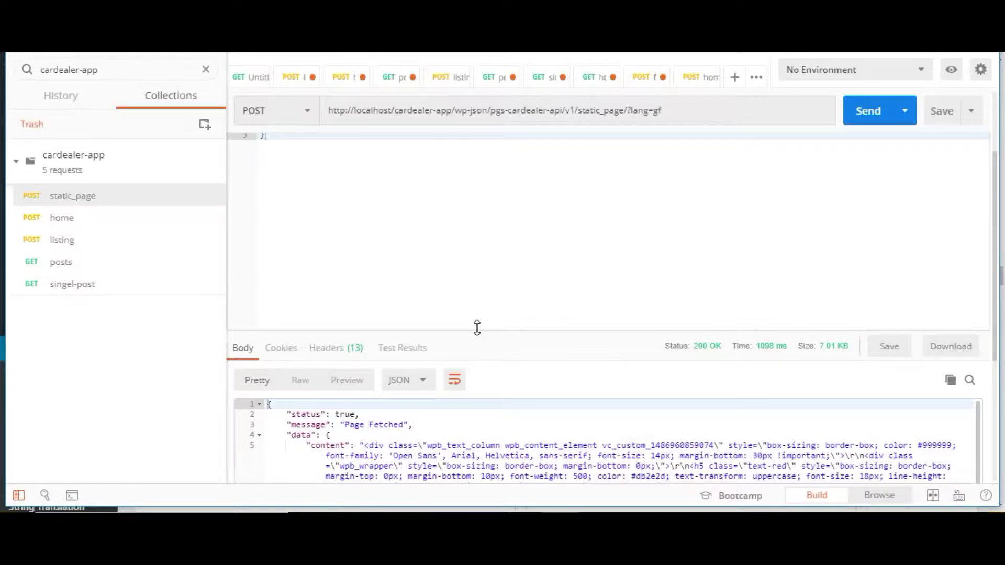
pyautogui.scroll(3, 486, 291)
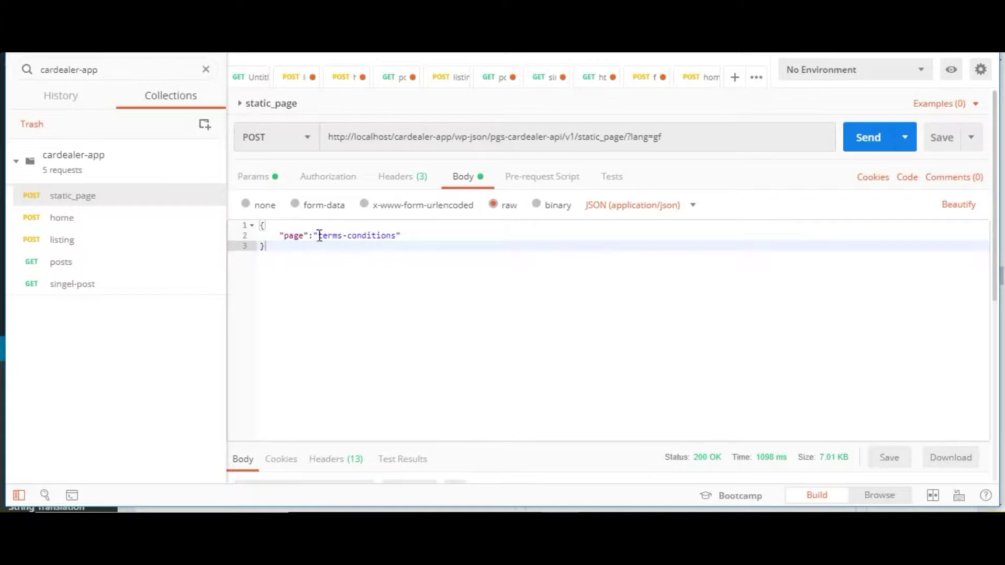
pyautogui.moveTo(319, 236); pyautogui.dragTo(395, 234)
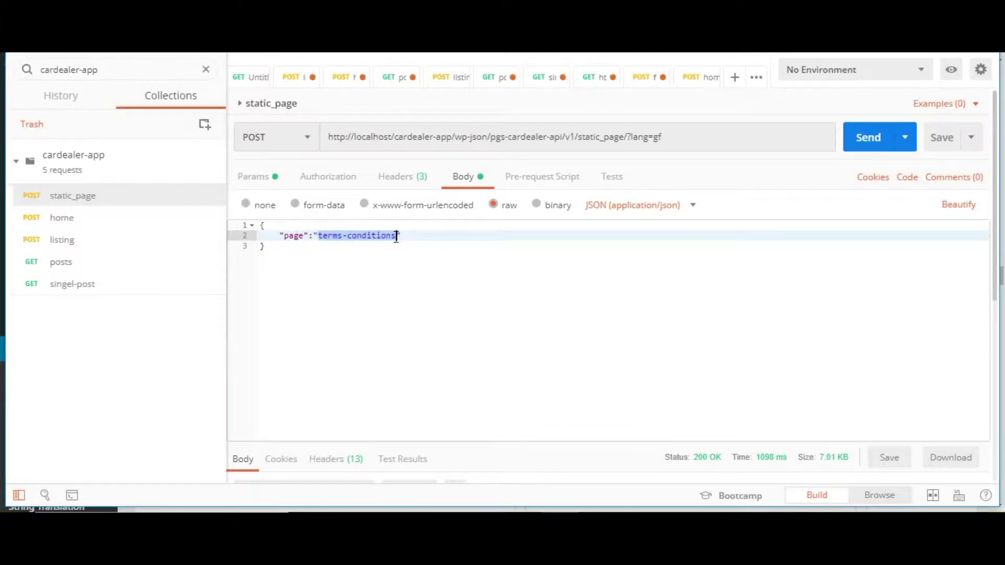
pyautogui.write('age":"about-us')
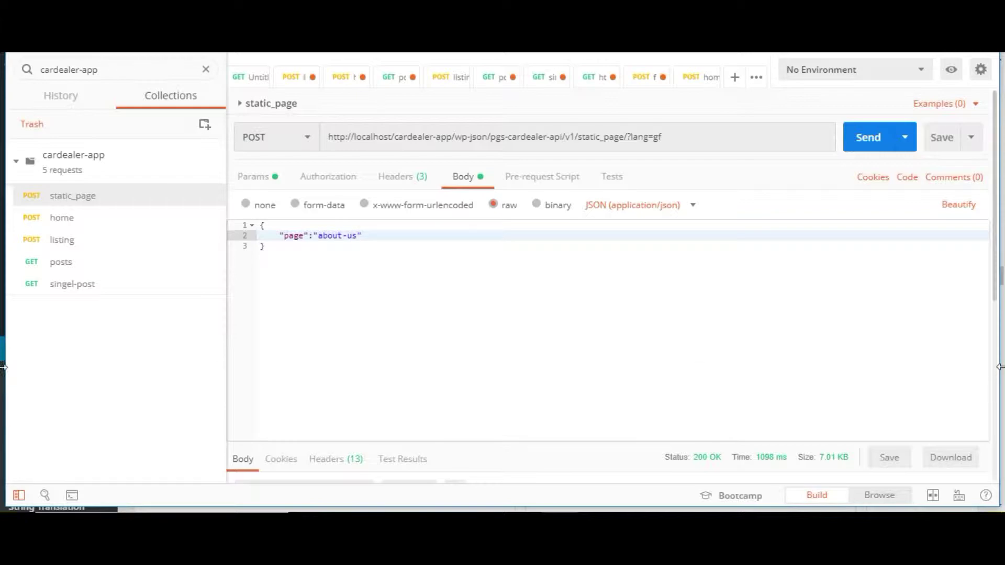
pyautogui.click(883, 143)
pyautogui.scroll(-2, 796, 241)
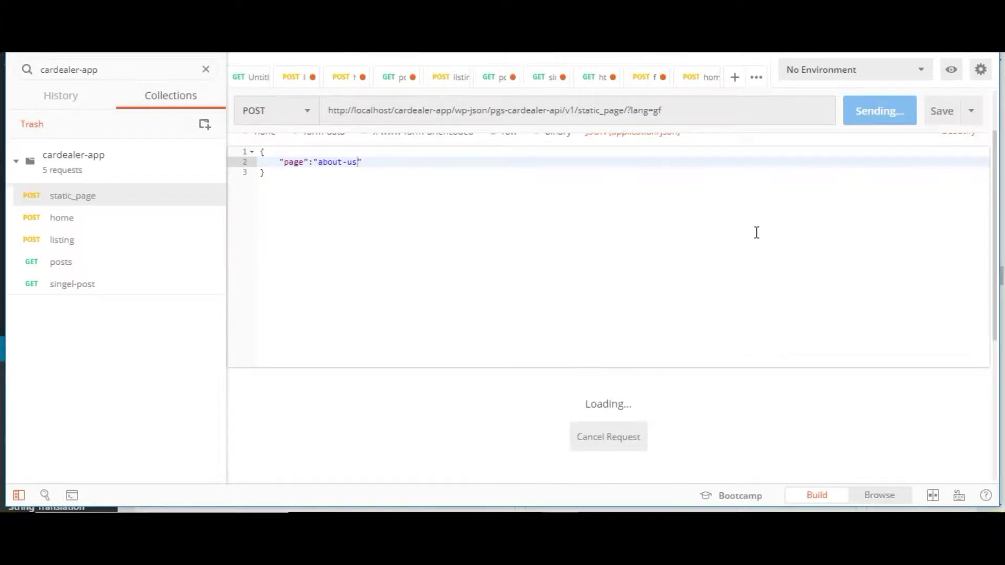
pyautogui.scroll(-2, 566, 394)
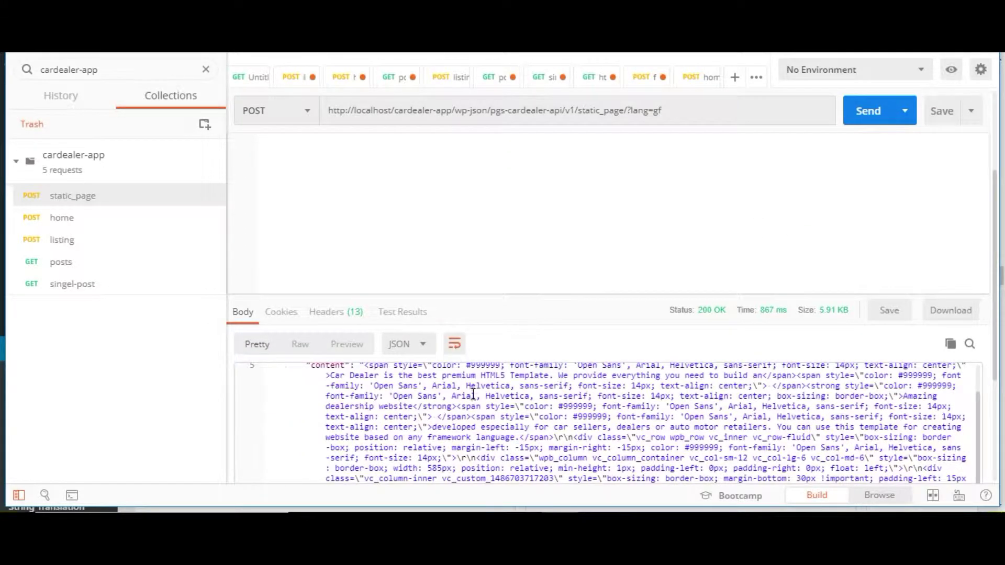
# Step: Set the static_page request's lang parameter to ar, resend it and compare the returned content with the request body
pyautogui.click(672, 113)
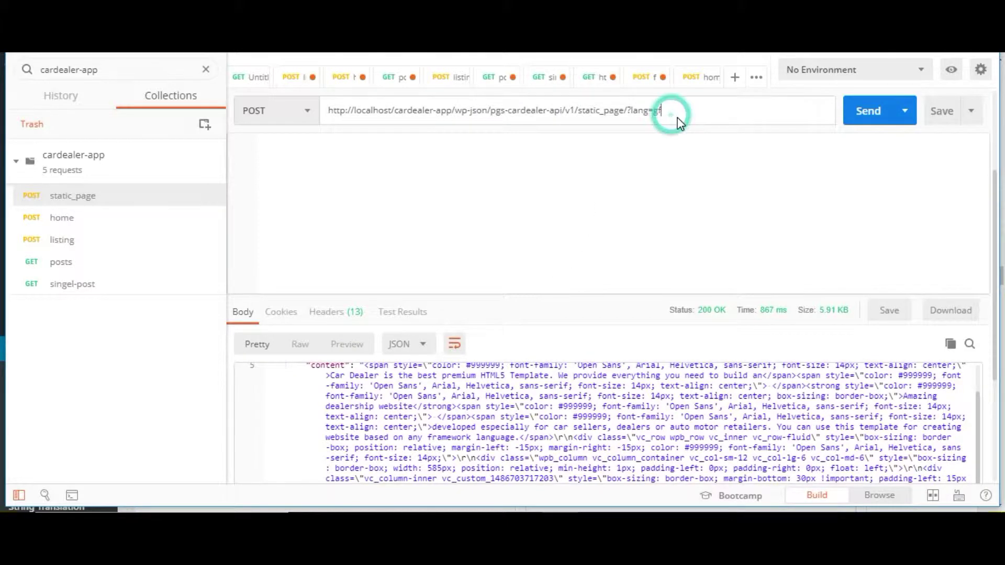
pyautogui.write('ar')
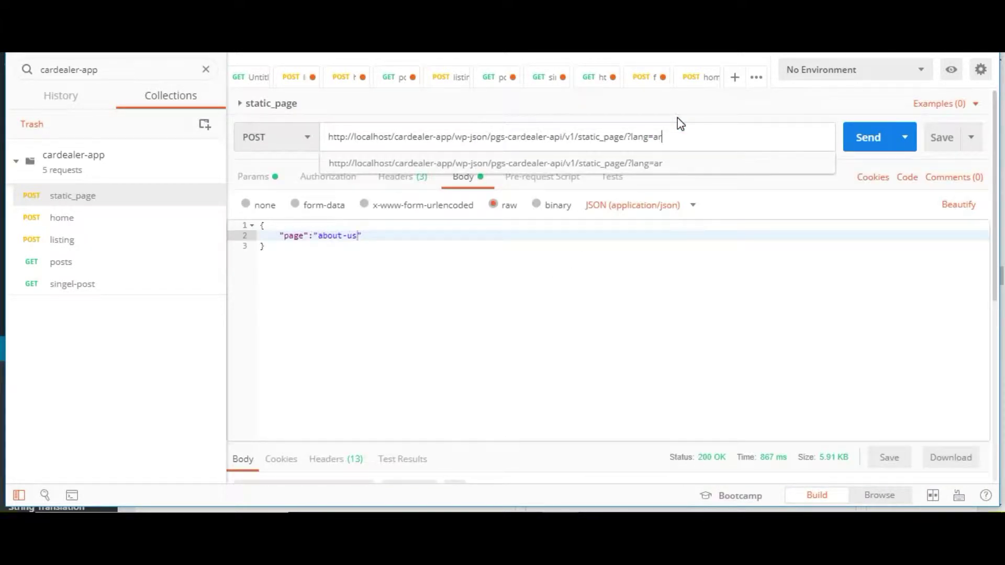
pyautogui.click(710, 181)
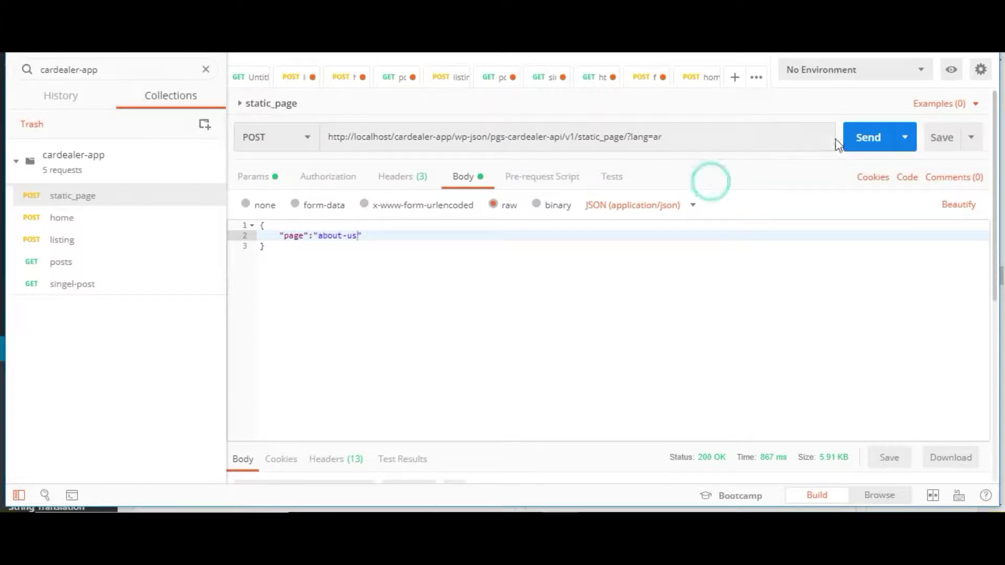
pyautogui.click(867, 137)
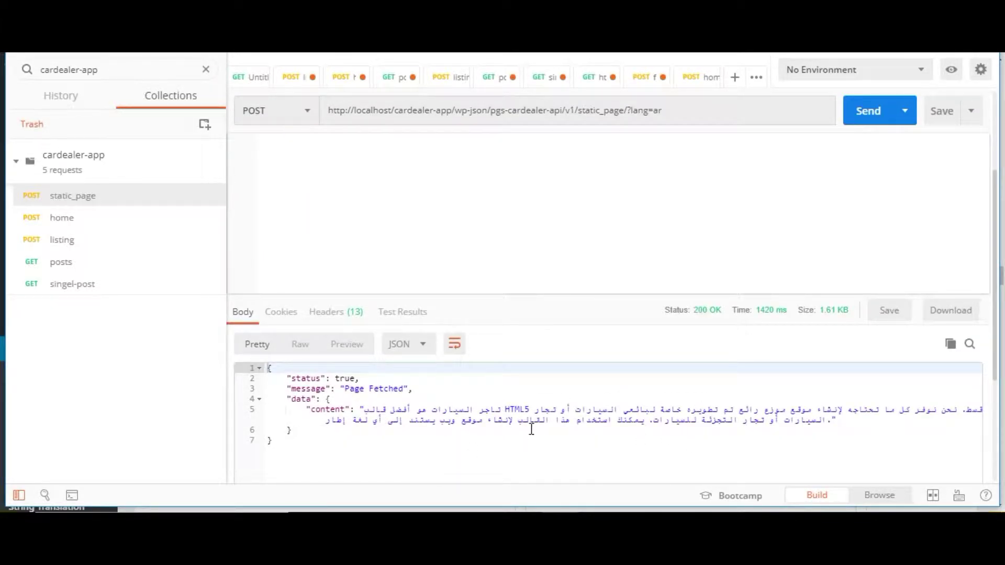
pyautogui.scroll(5, 554, 249)
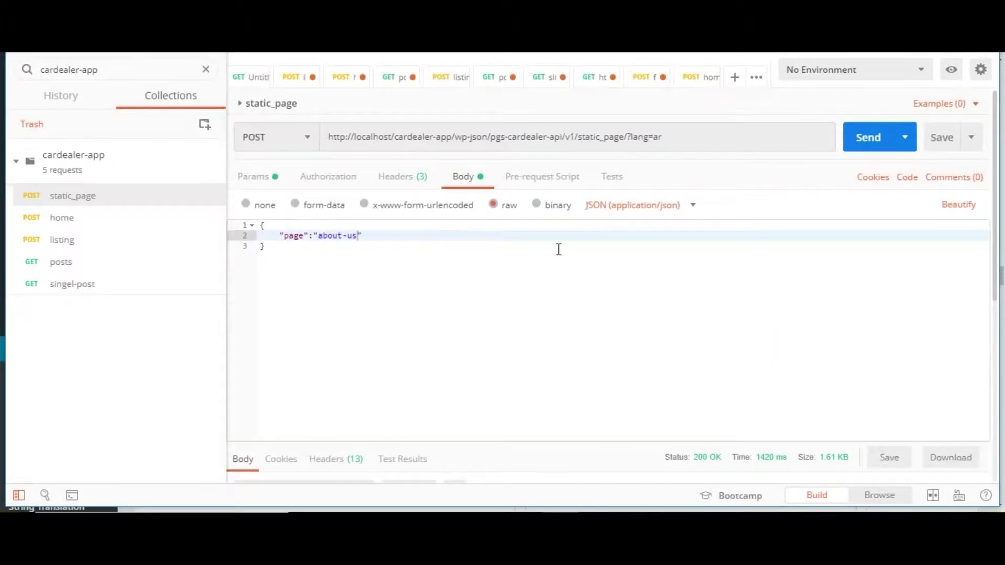
pyautogui.scroll(-5, 513, 397)
pyautogui.scroll(3, 582, 424)
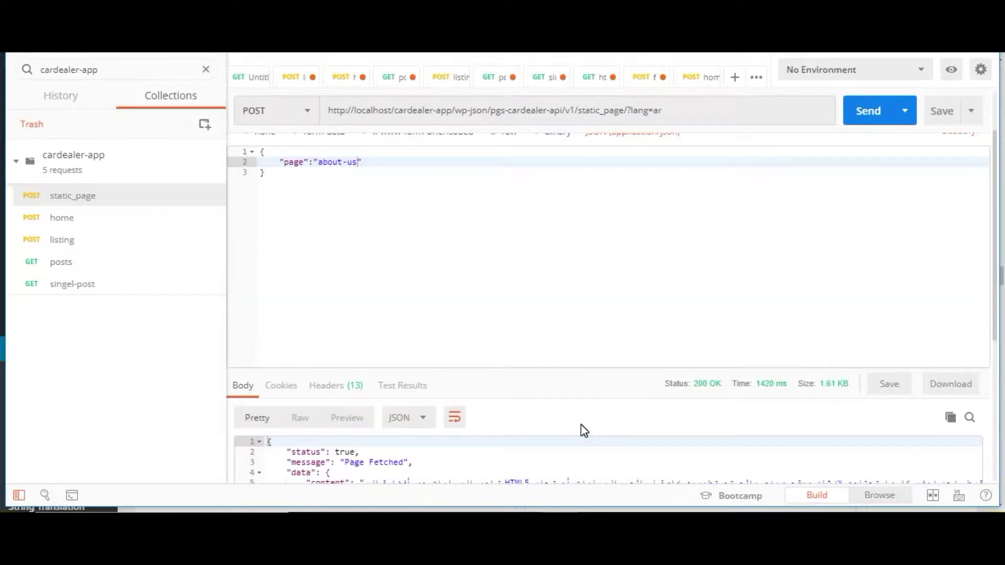
pyautogui.scroll(3, 575, 419)
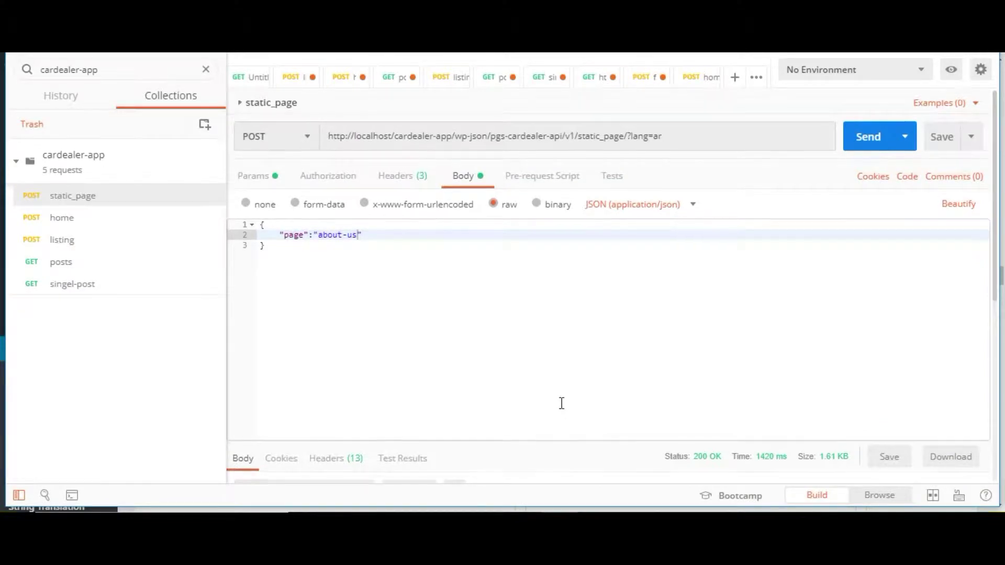
pyautogui.scroll(-5, 560, 404)
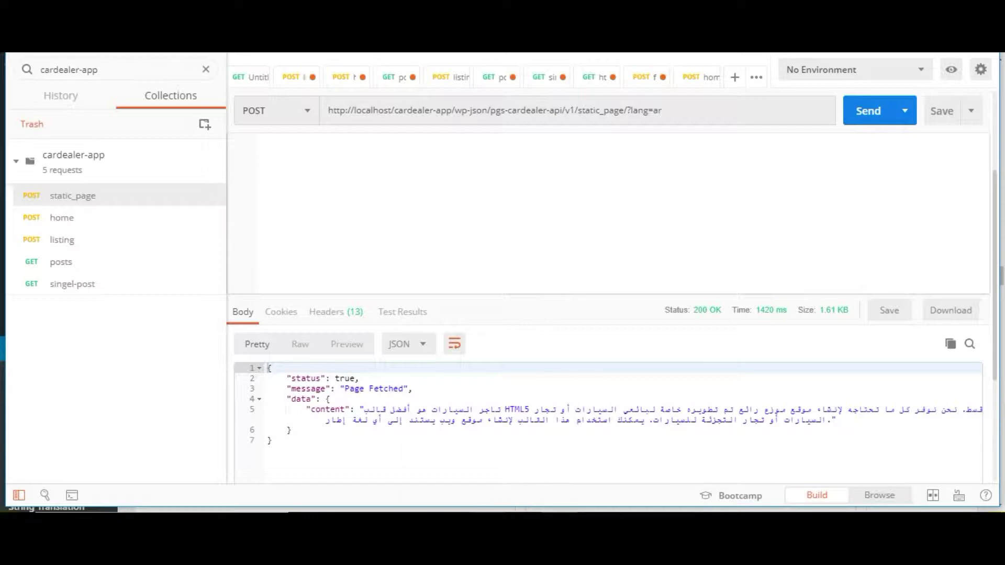
# Step: Return to WPML String Translation in the browser and review the About Us page string
pyautogui.click(367, 523)
pyautogui.scroll(5, 398, 376)
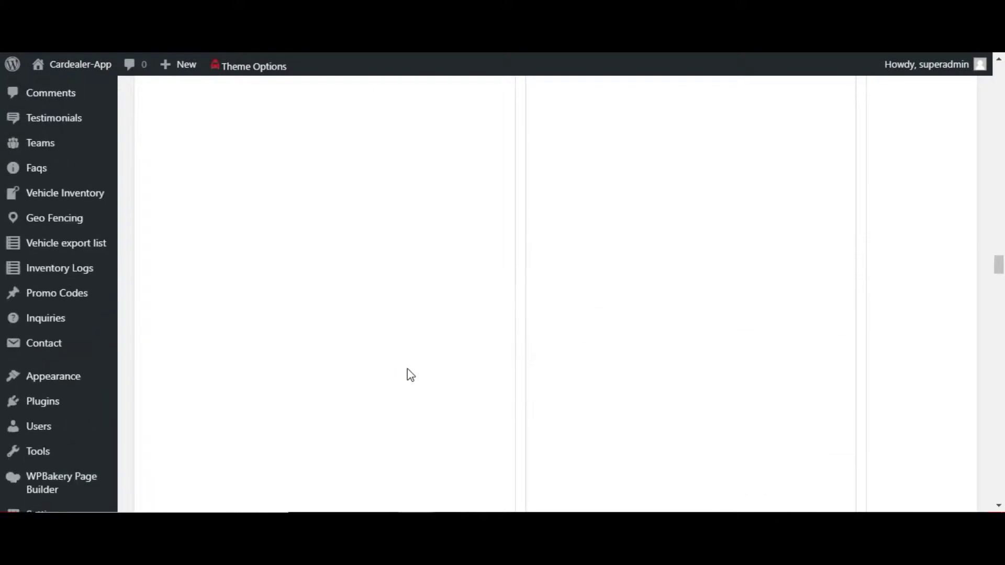
pyautogui.scroll(10, 410, 375)
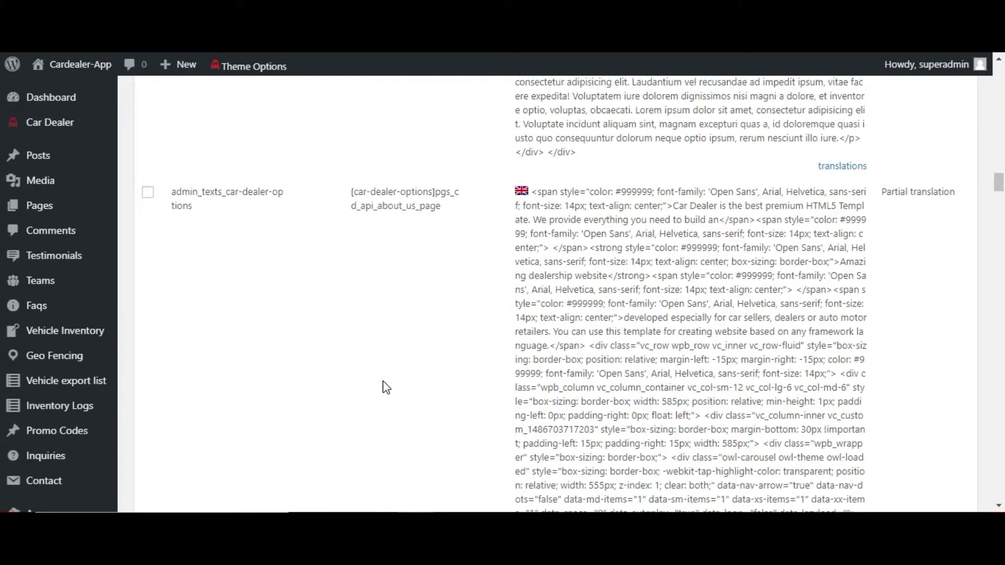
pyautogui.scroll(-10, 385, 387)
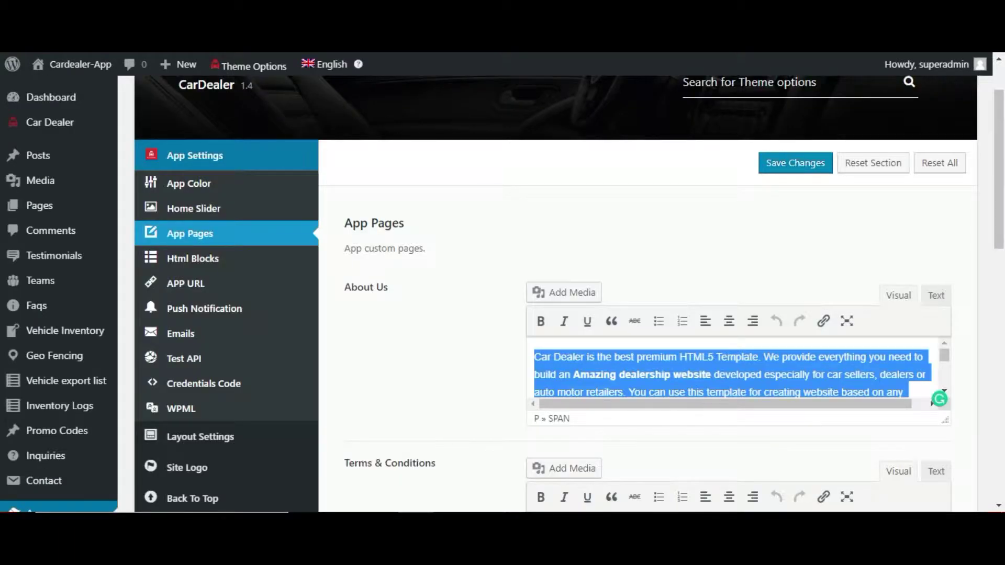
# Step: View the Home Slider section of the theme options, then locate the matching pgs_cd_api_home_slider string in String Translation
pyautogui.click(193, 208)
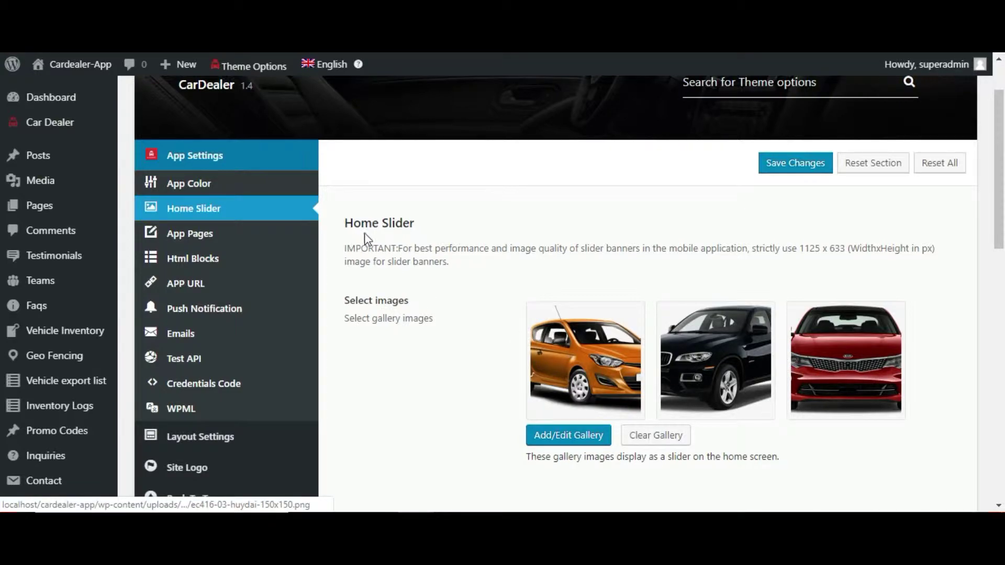
pyautogui.moveTo(348, 224); pyautogui.dragTo(421, 230)
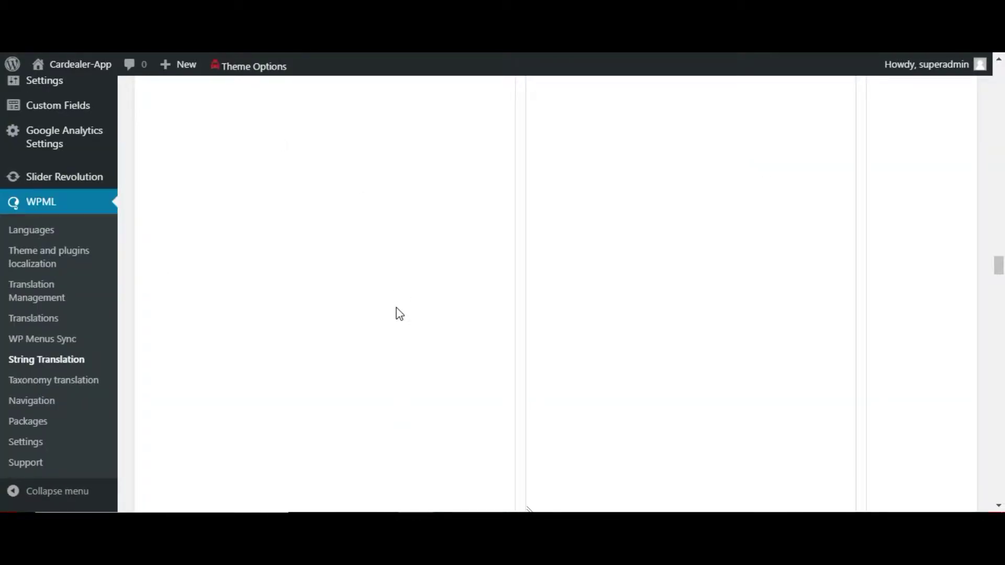
pyautogui.scroll(-5, 397, 314)
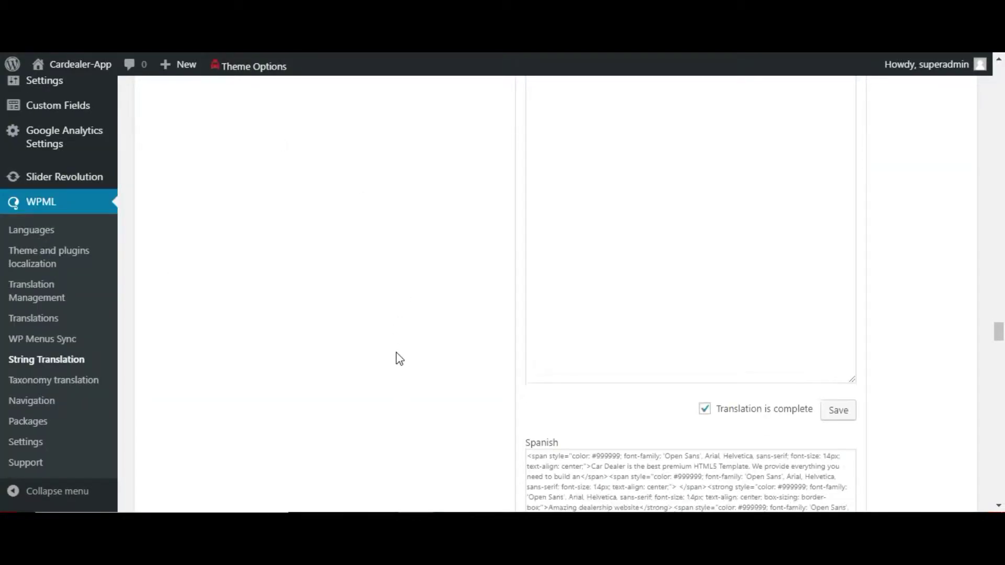
pyautogui.scroll(-10, 399, 358)
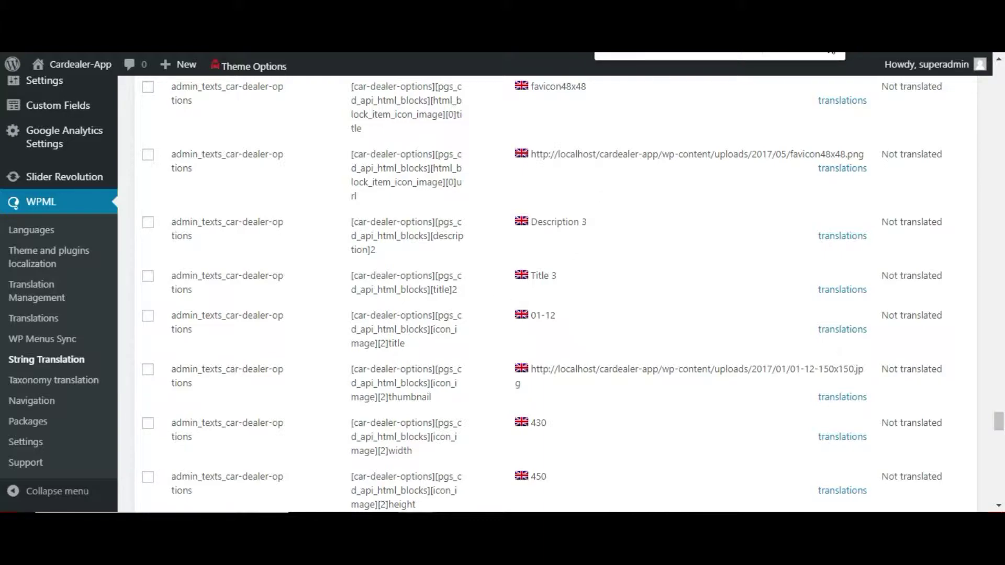
pyautogui.scroll(-10, 406, 356)
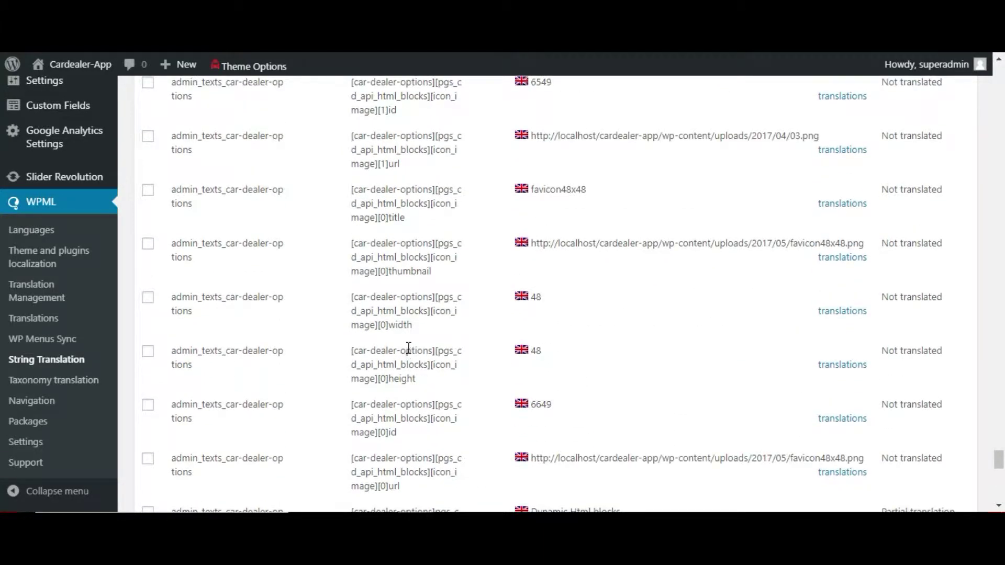
pyautogui.scroll(-6, 409, 348)
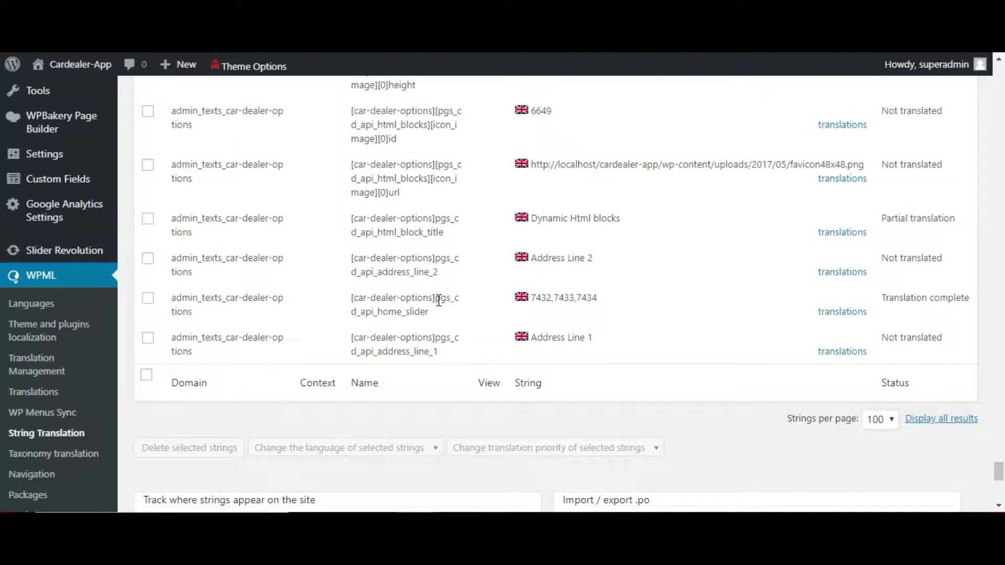
pyautogui.moveTo(438, 300); pyautogui.dragTo(397, 314)
pyautogui.click(380, 314)
# Step: Expand the home slider string's translations, review the image IDs for Arabic, French and Spanish, and collapse them again
pyautogui.click(827, 312)
pyautogui.scroll(1, 604, 259)
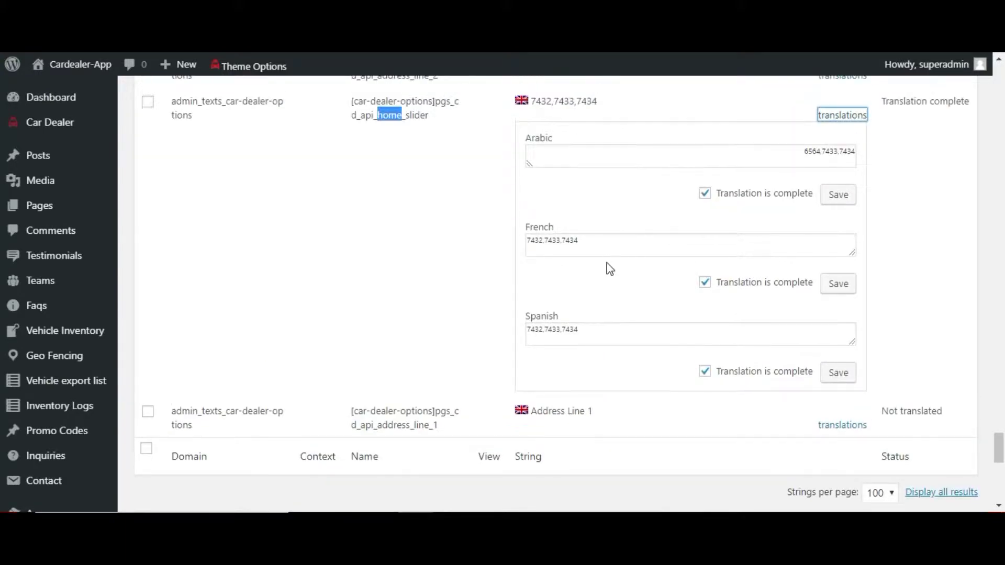
pyautogui.click(806, 154)
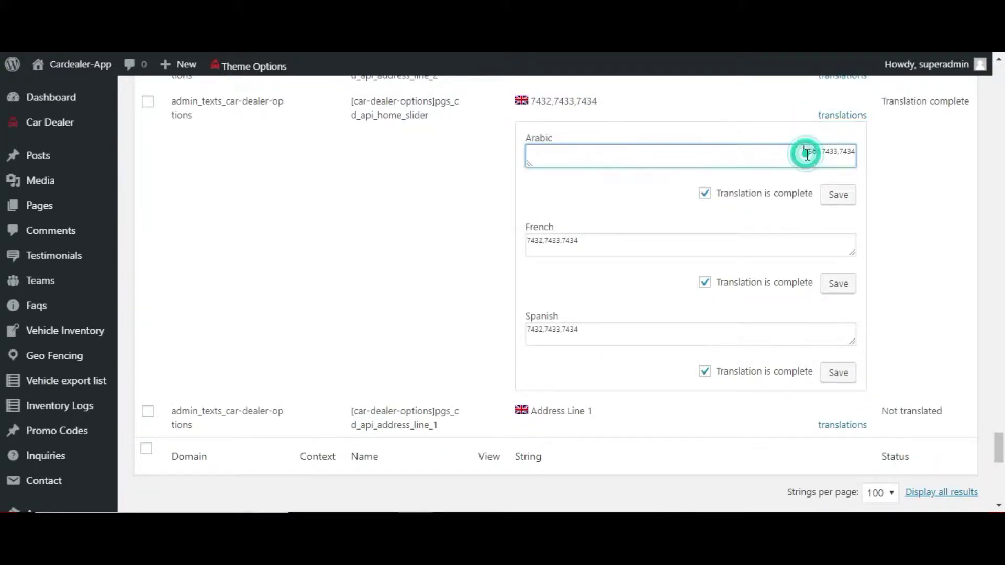
pyautogui.scroll(1, 712, 264)
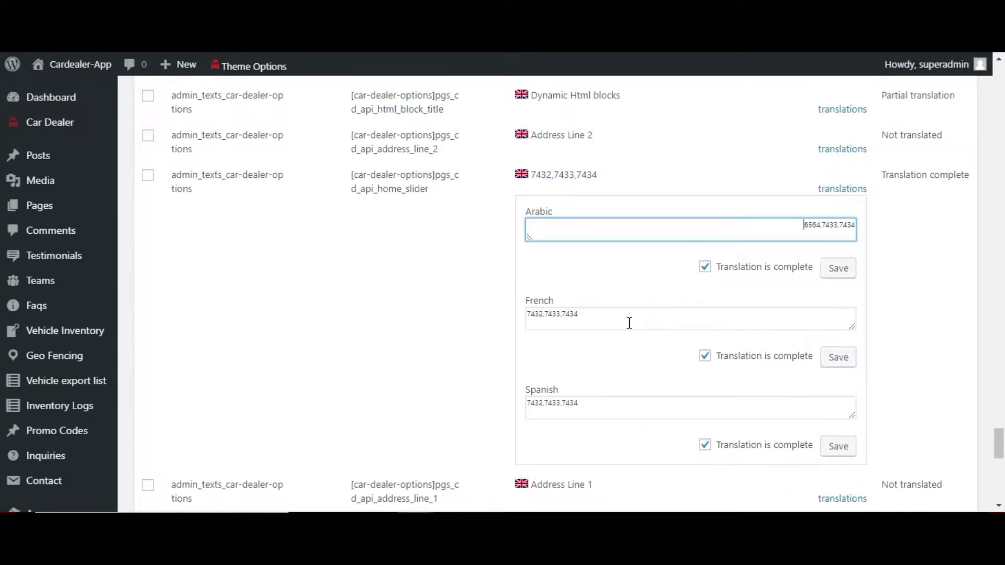
pyautogui.scroll(-1, 714, 335)
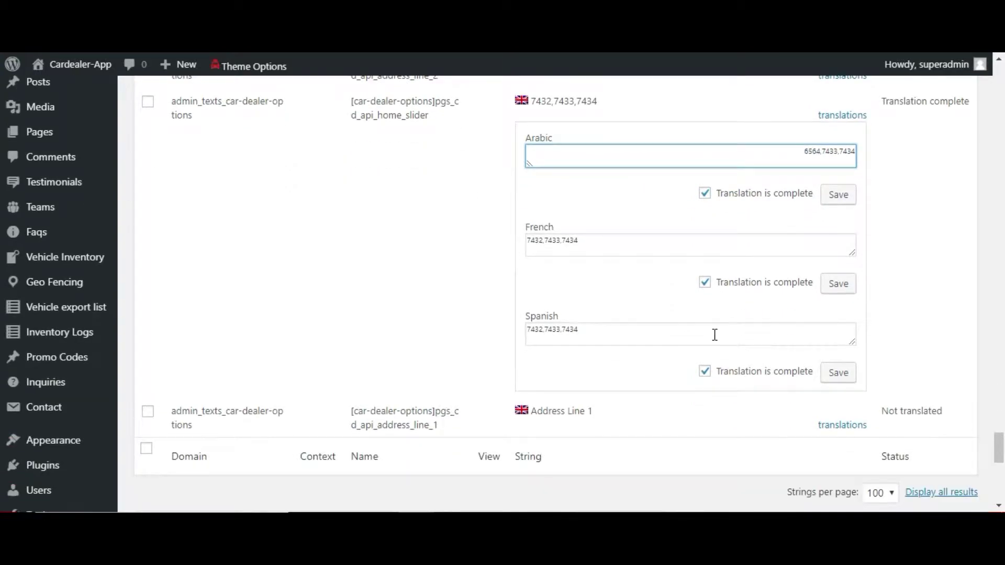
pyautogui.scroll(1, 705, 337)
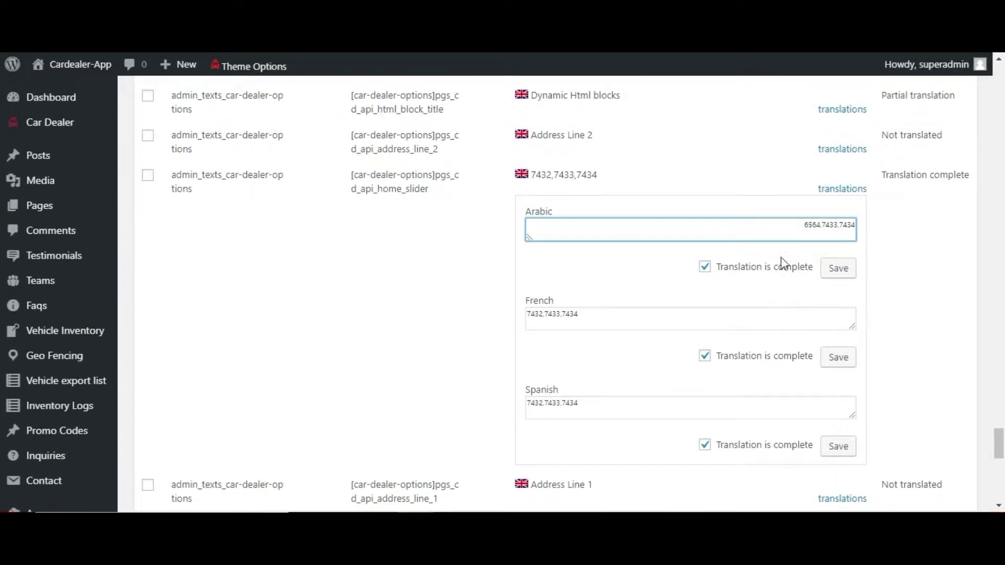
pyautogui.click(834, 198)
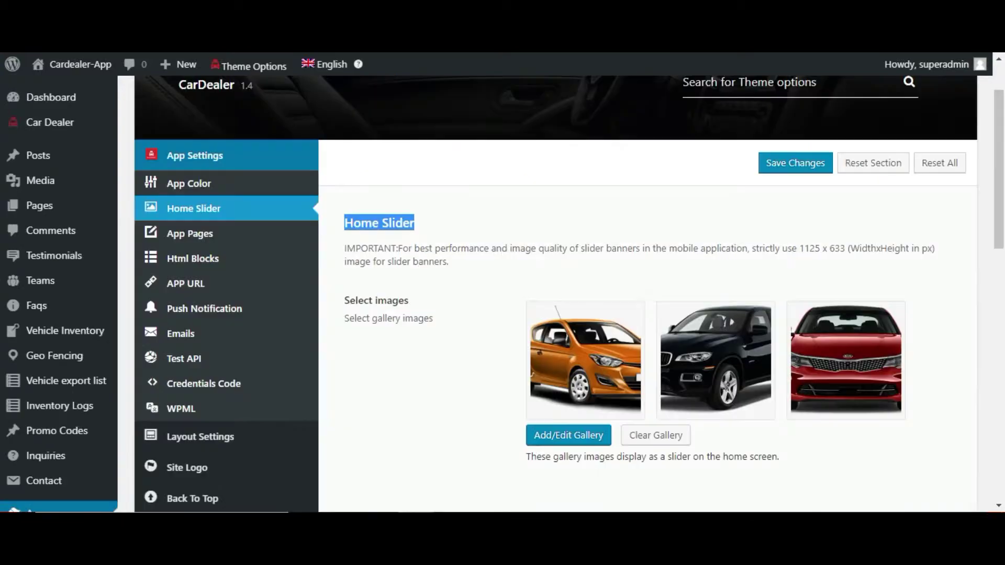
# Step: Return to the theme options, open the Html Blocks section and examine its Html blocks field
pyautogui.click(196, 260)
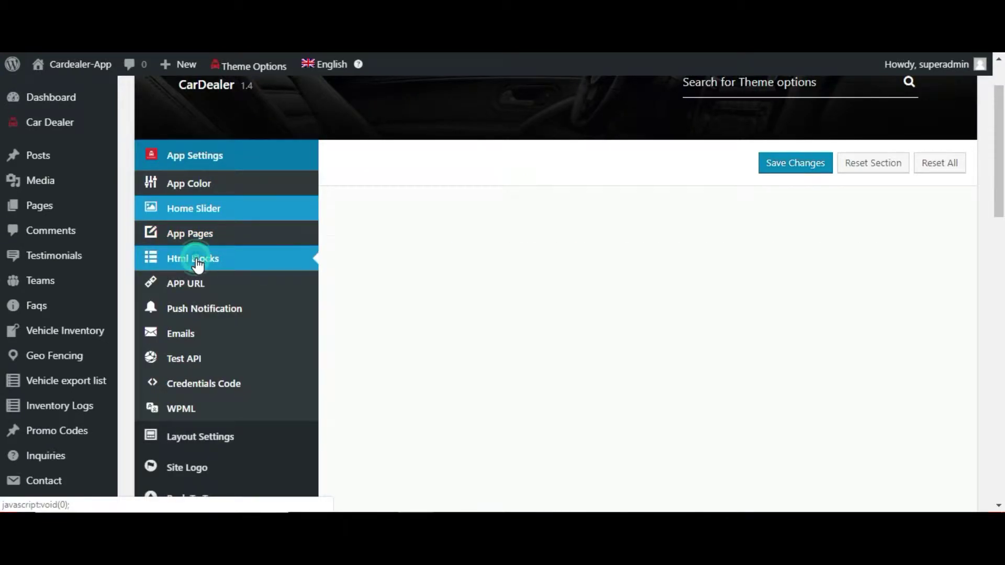
pyautogui.scroll(-3, 451, 331)
pyautogui.scroll(-1, 435, 361)
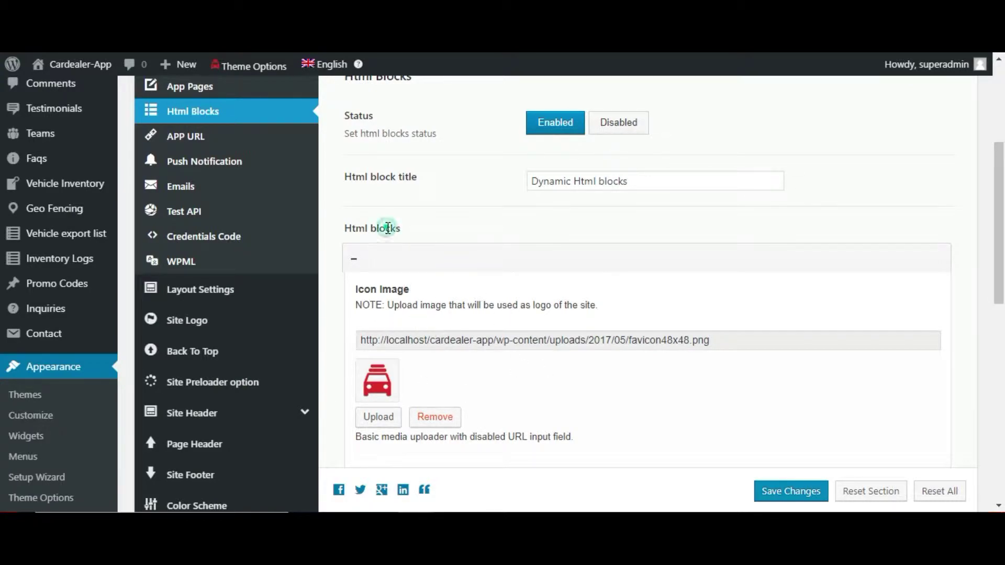
pyautogui.doubleClick(386, 227)
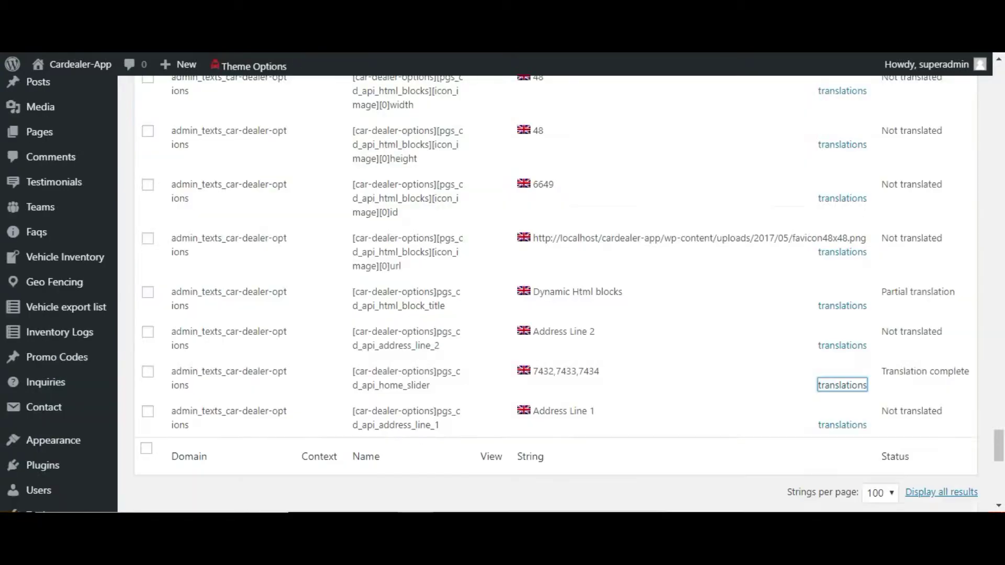
# Step: Search the String Translation page for "blocks"
pyautogui.hotkey('ctrl', 'f')
pyautogui.write('blocks')
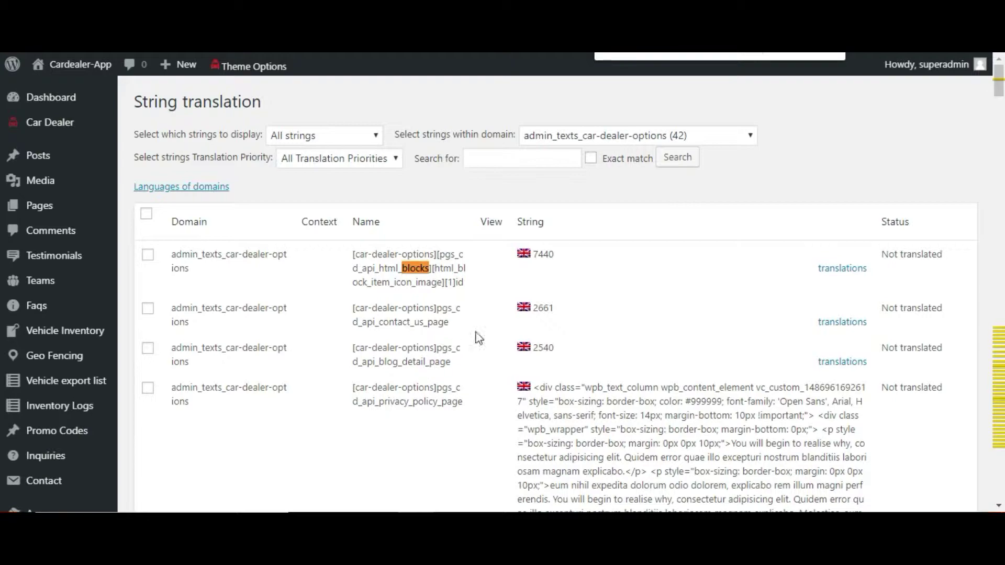
pyautogui.scroll(-2, 601, 314)
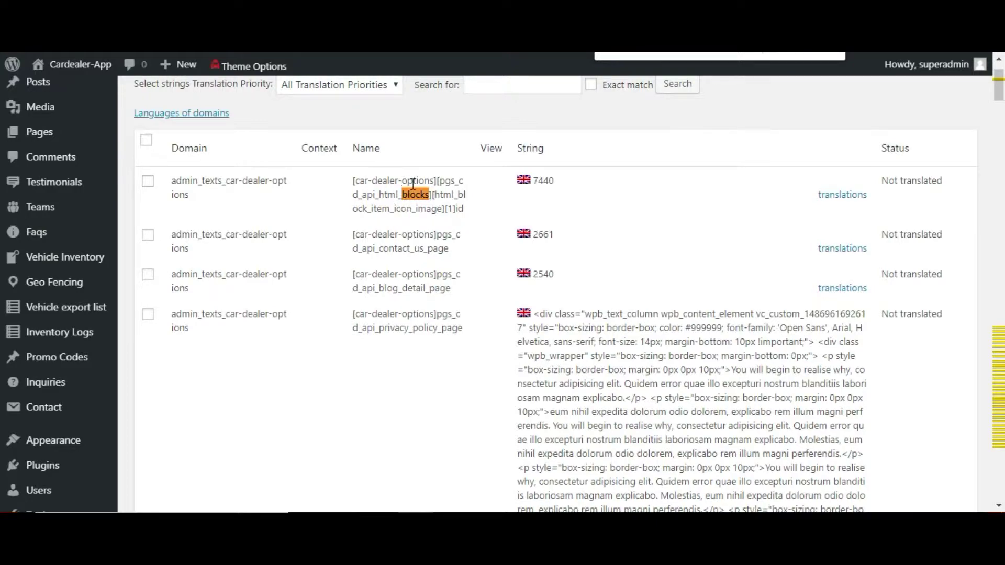
# Step: Search the page for the full option name pgs_cd_api_html_blocks, taken from the first matching string
pyautogui.doubleClick(443, 180)
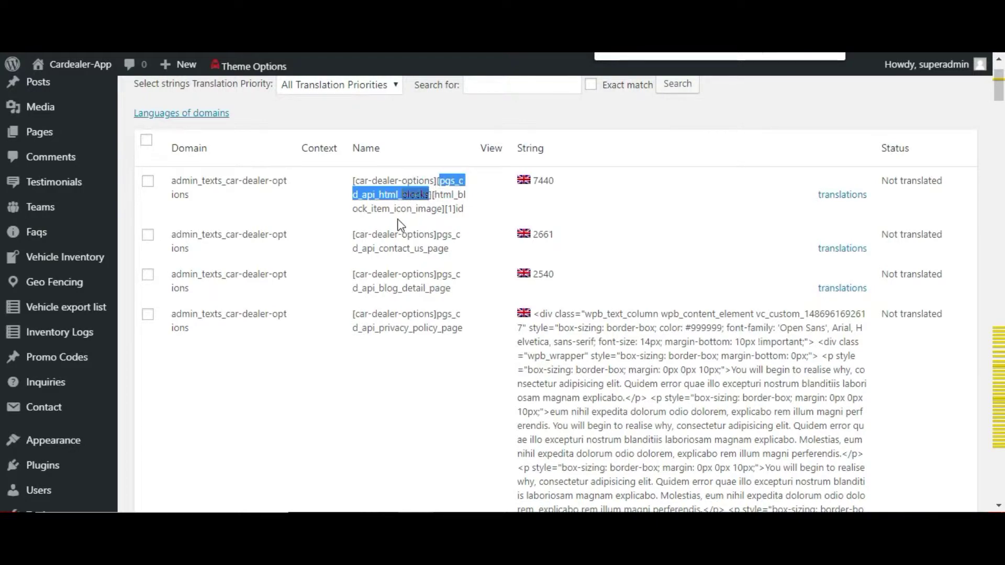
pyautogui.hotkey('ctrl', 'f')
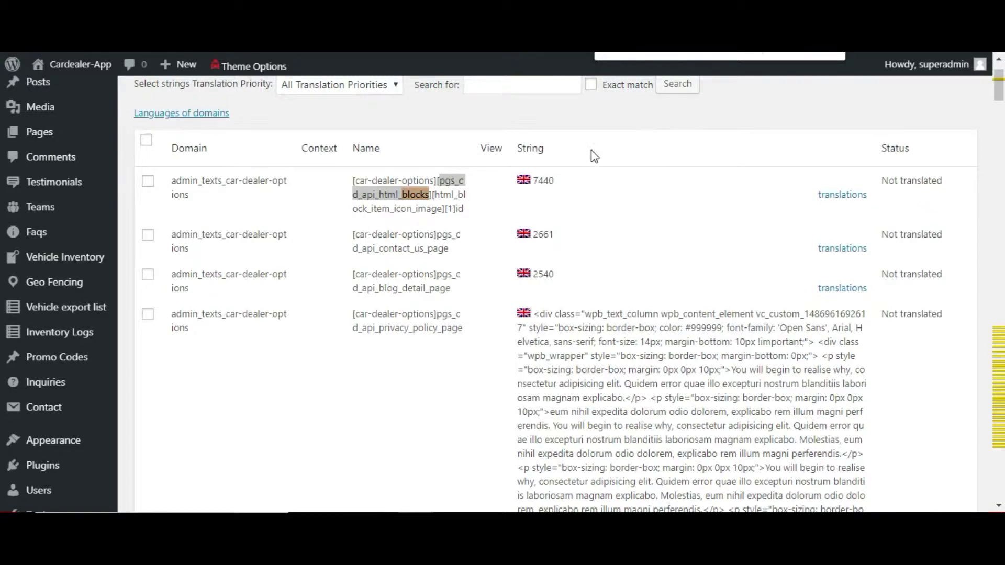
pyautogui.doubleClick(445, 182)
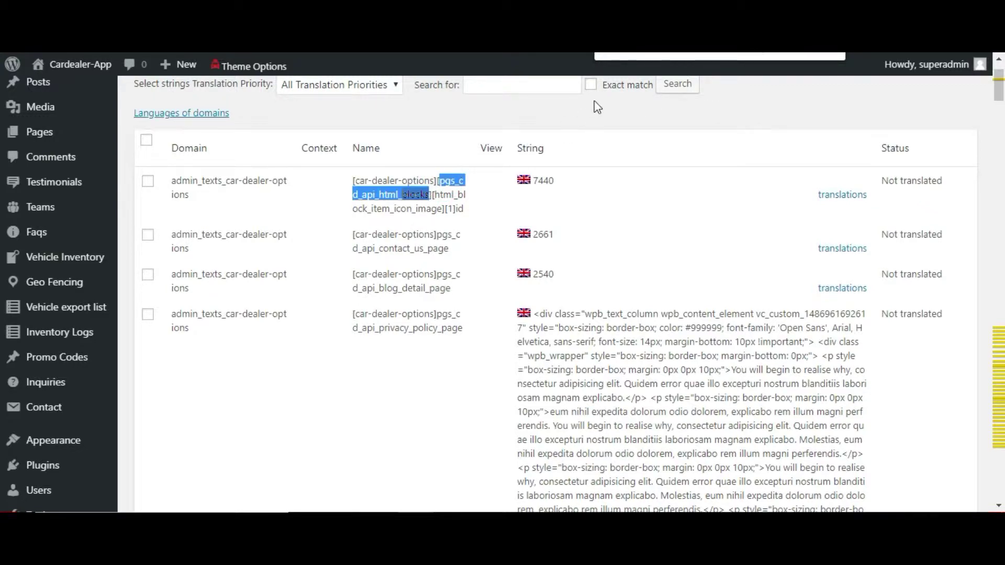
pyautogui.hotkey('ctrl', 'f')
pyautogui.press('Return')
pyautogui.scroll(-2, 680, 183)
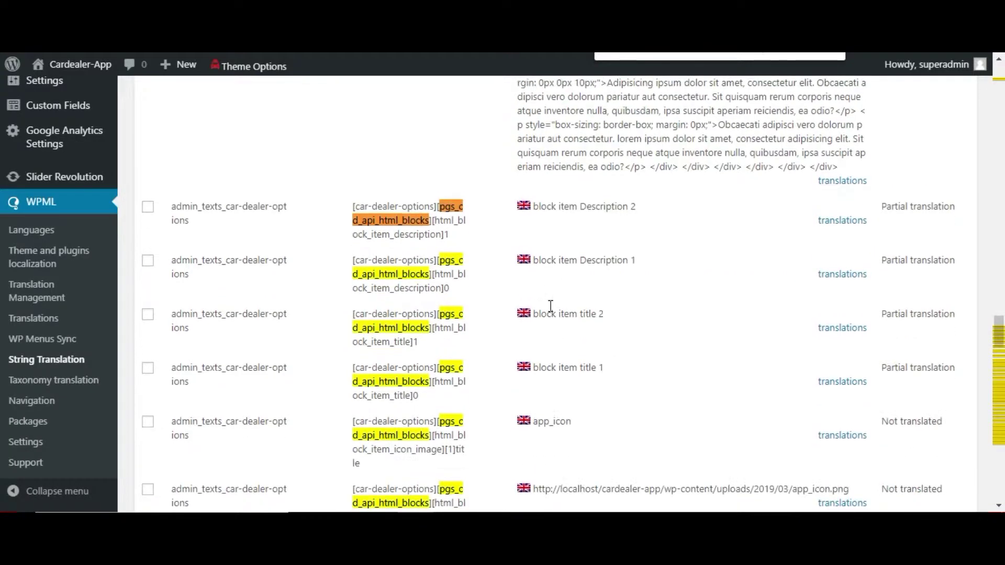
# Step: Expand and collapse the translations of "block item Description 2" and review the neighbouring HTML block strings
pyautogui.click(843, 218)
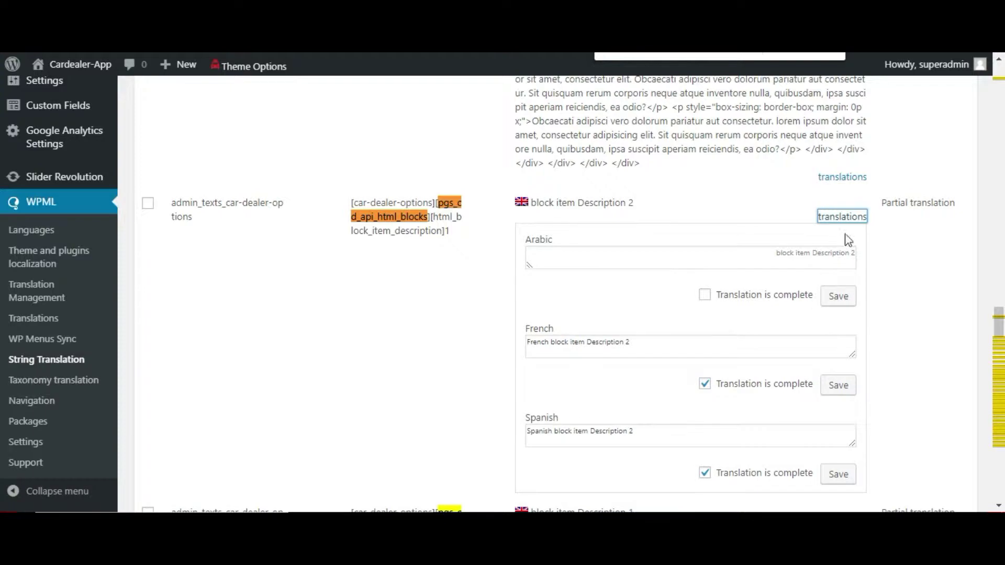
pyautogui.click(845, 218)
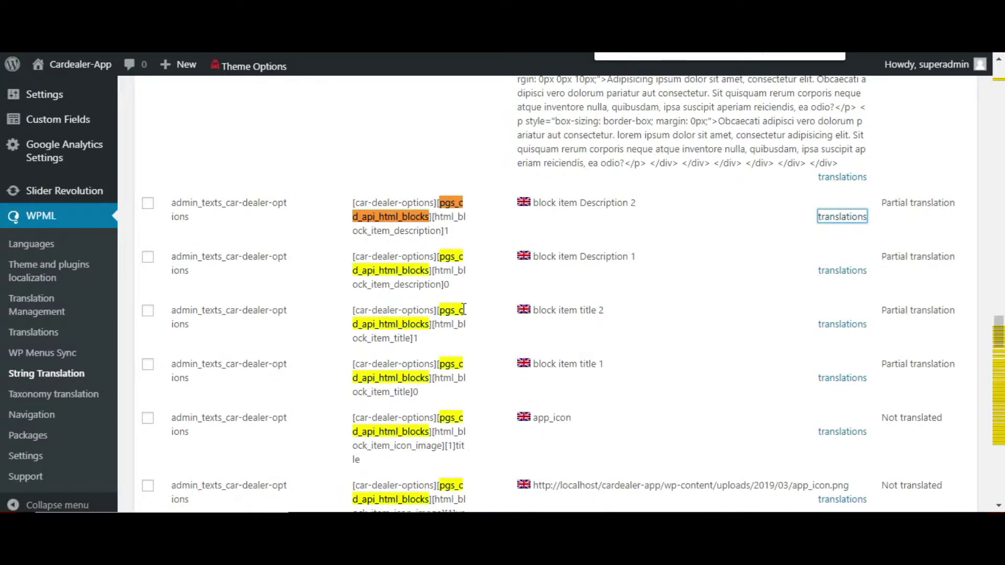
pyautogui.scroll(-2, 523, 293)
pyautogui.scroll(2, 600, 273)
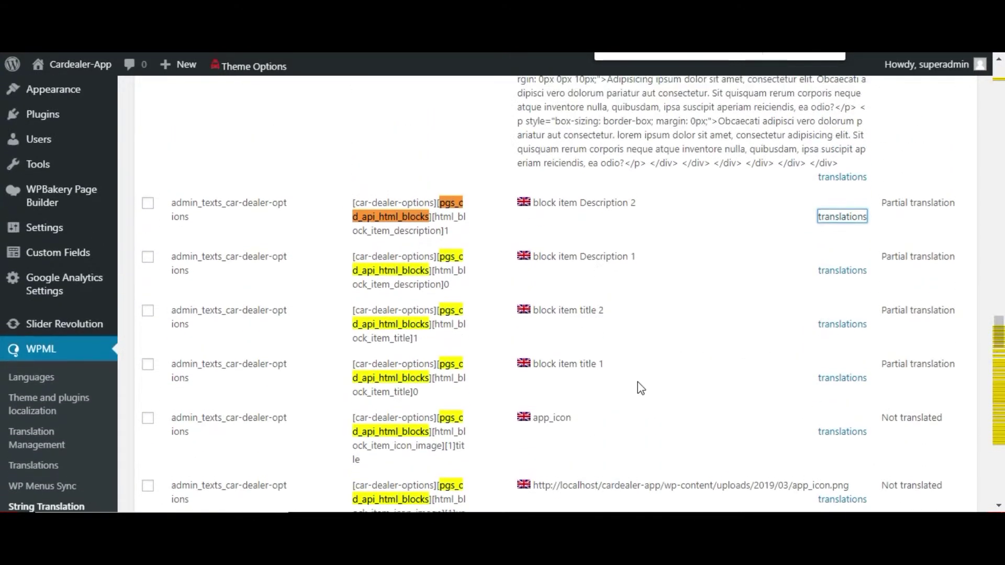
pyautogui.scroll(-3, 628, 366)
pyautogui.scroll(3, 325, 314)
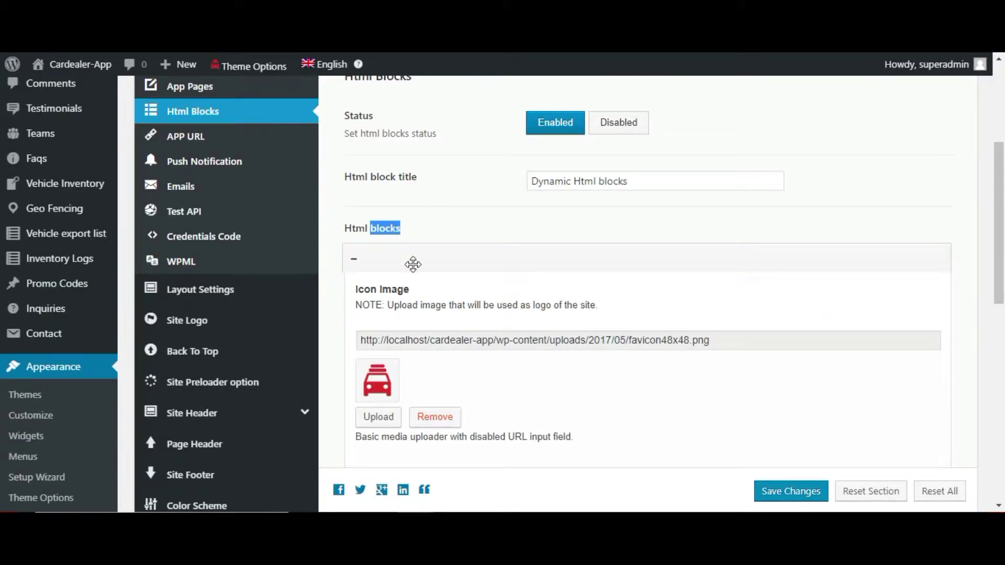
# Step: Return to the Html Blocks theme options and review the block item's icon, title and description fields
pyautogui.scroll(-3, 442, 256)
pyautogui.scroll(-4, 441, 270)
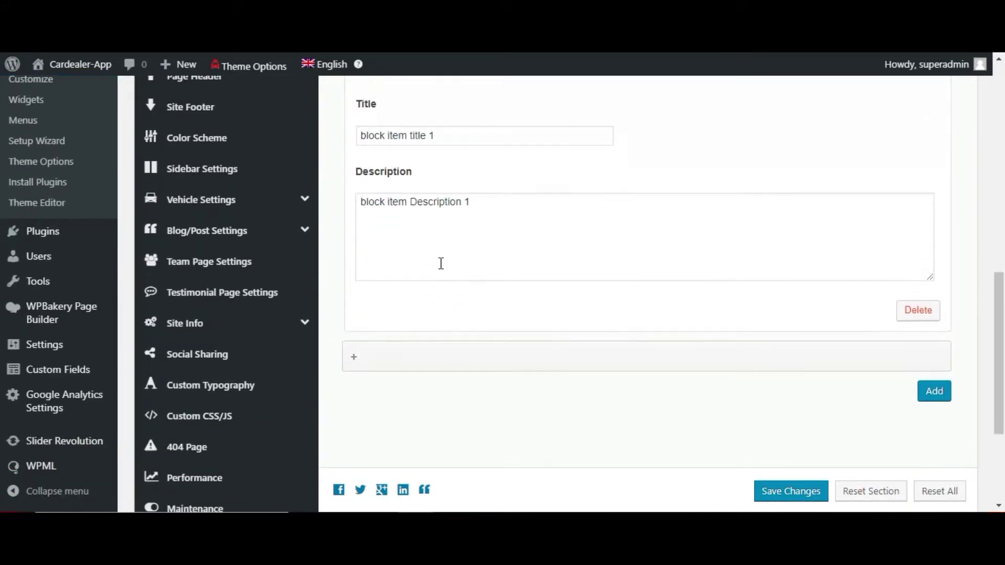
pyautogui.scroll(-3, 440, 267)
pyautogui.scroll(10, 439, 266)
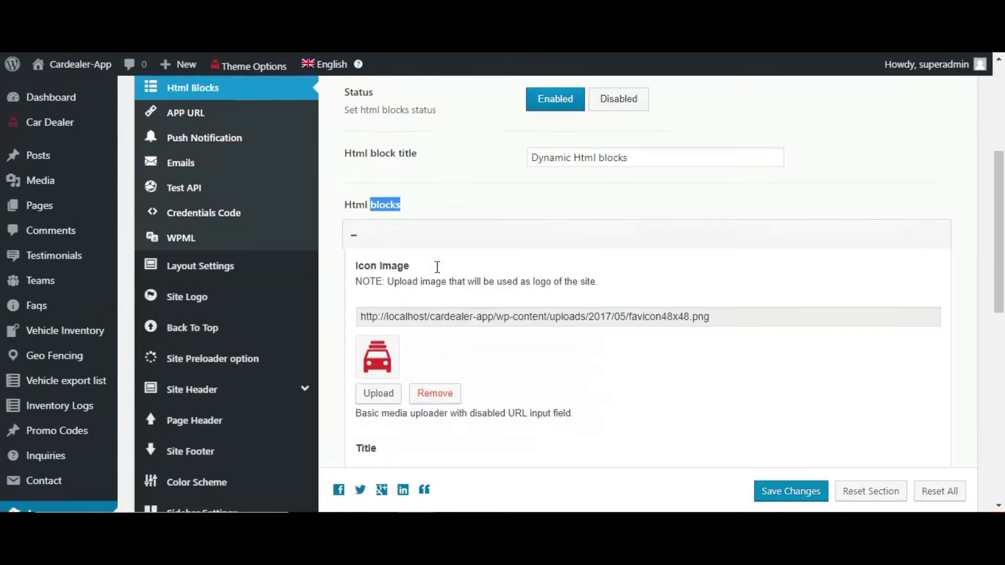
# Step: Look through the APP URL, Push Notification, Emails and Test API sections of the app settings
pyautogui.click(191, 212)
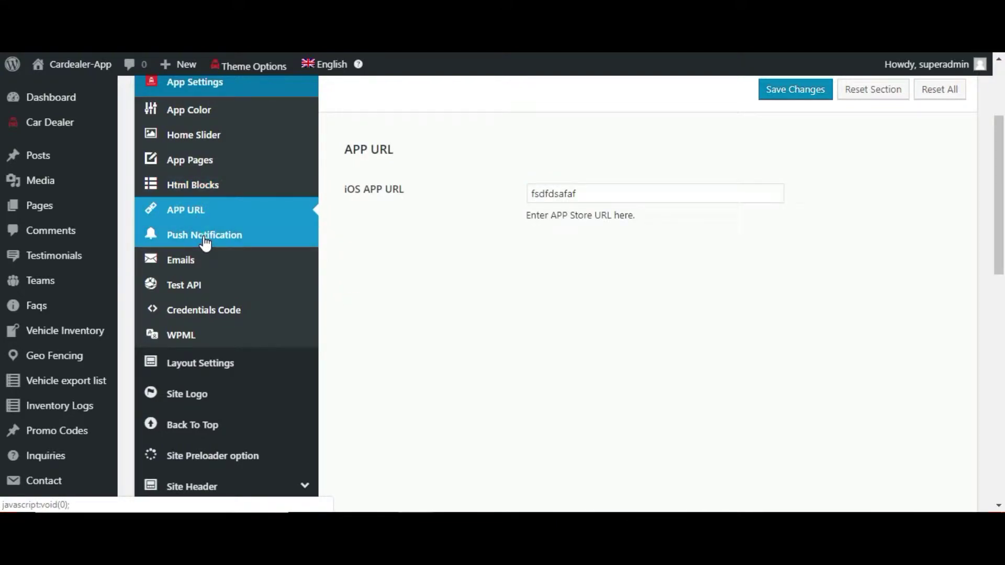
pyautogui.click(205, 238)
pyautogui.click(191, 262)
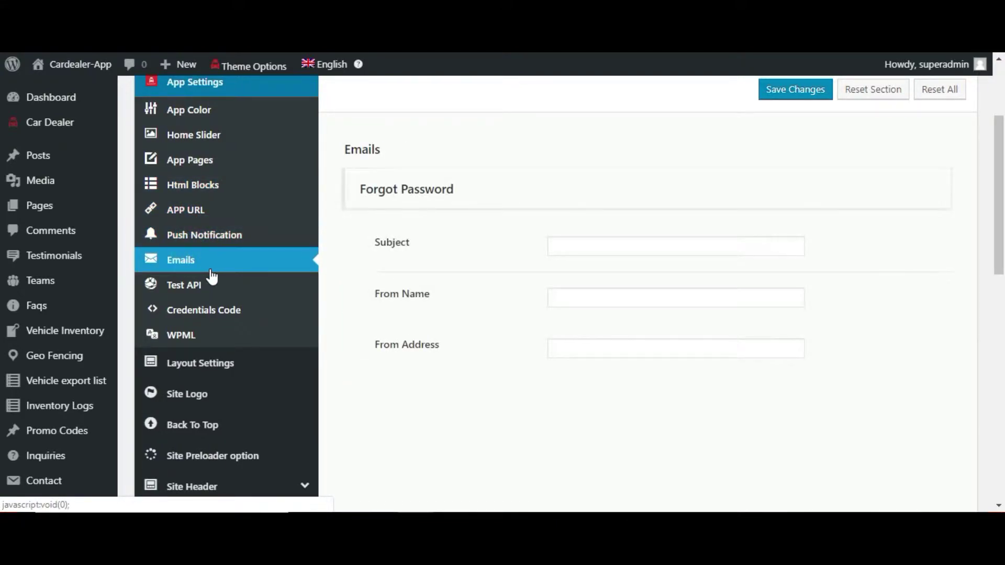
pyautogui.click(174, 286)
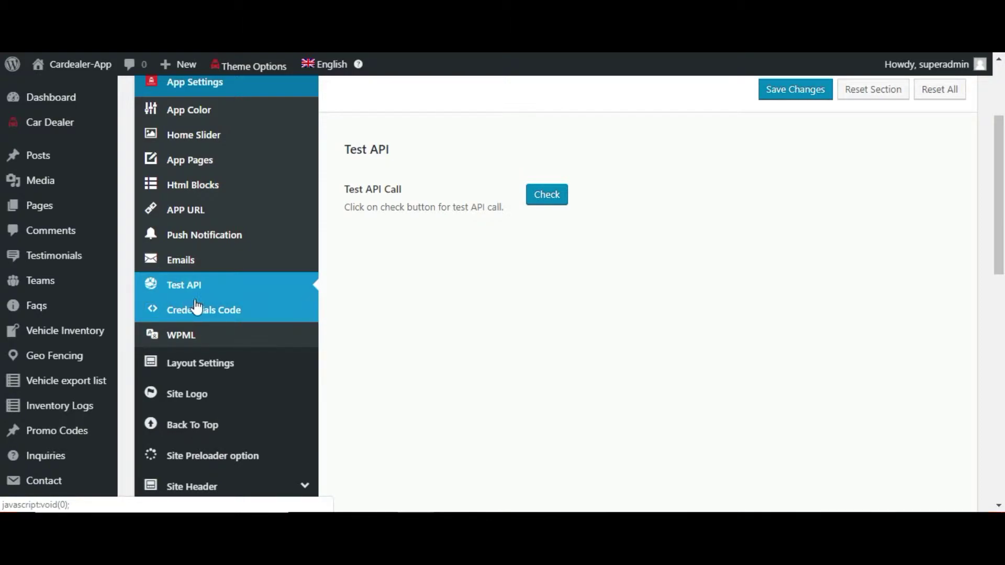
pyautogui.scroll(2, 198, 308)
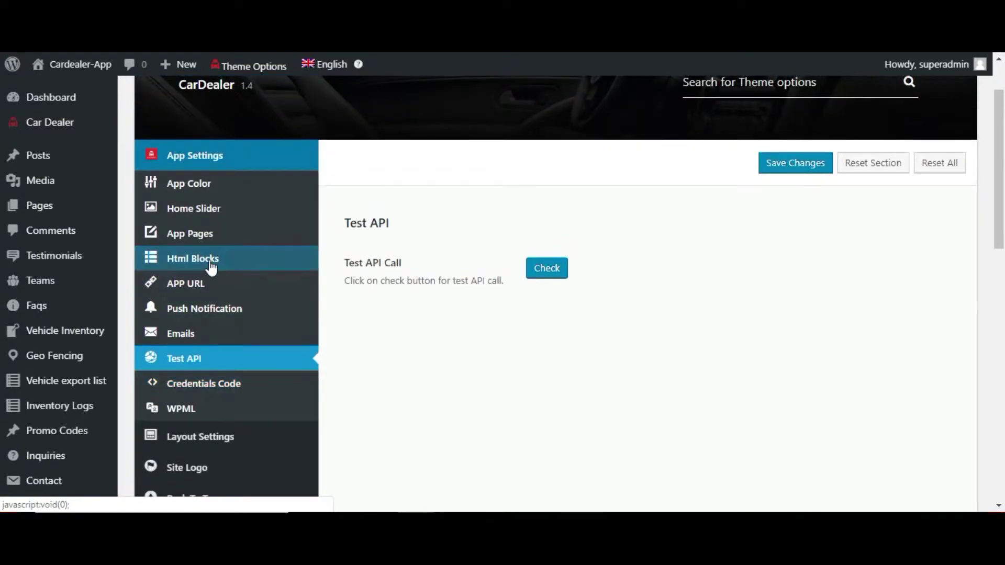
pyautogui.click(623, 240)
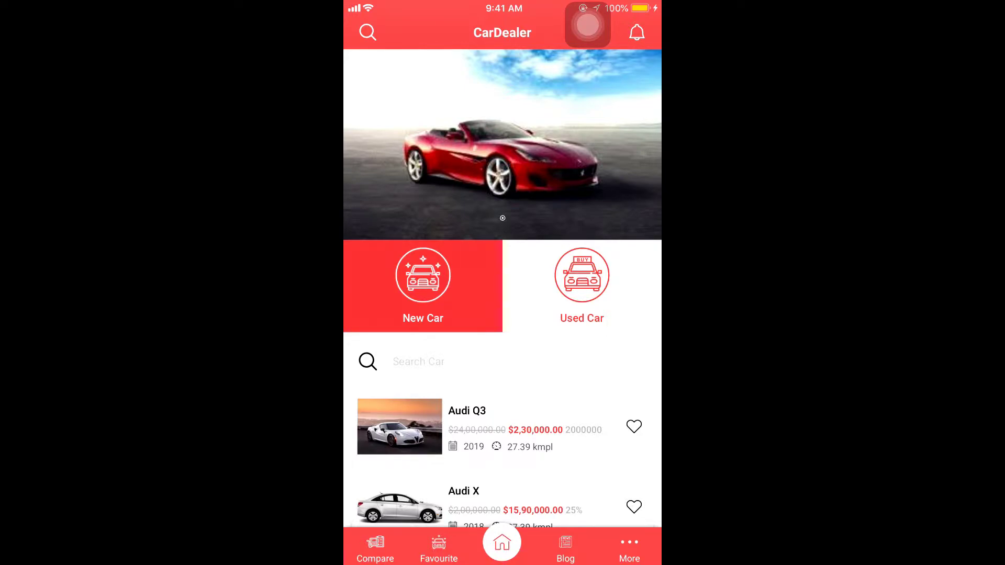
# Step: In the CarDealer mobile app, switch the display language to Arabic (العربية)
pyautogui.click(629, 550)
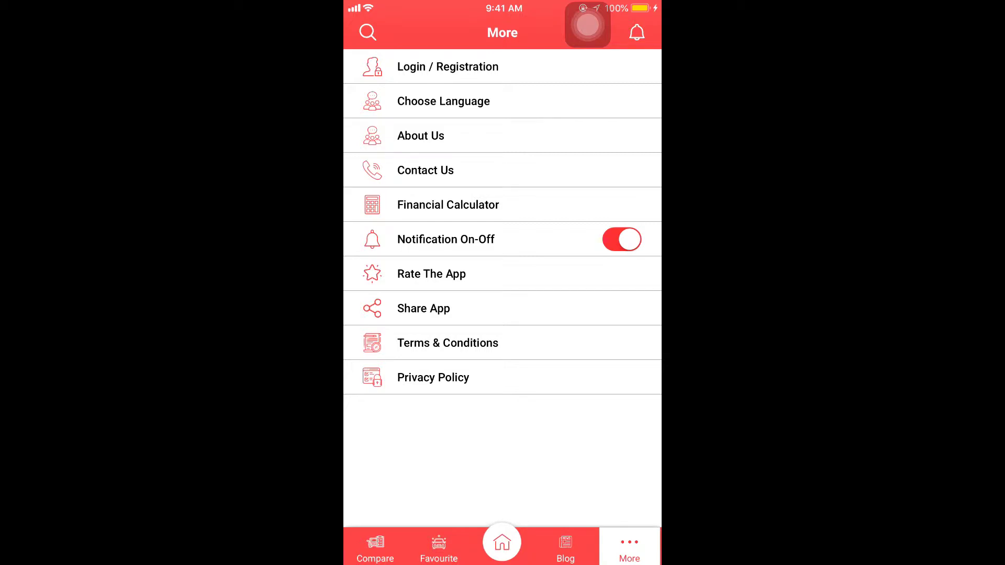
pyautogui.click(443, 101)
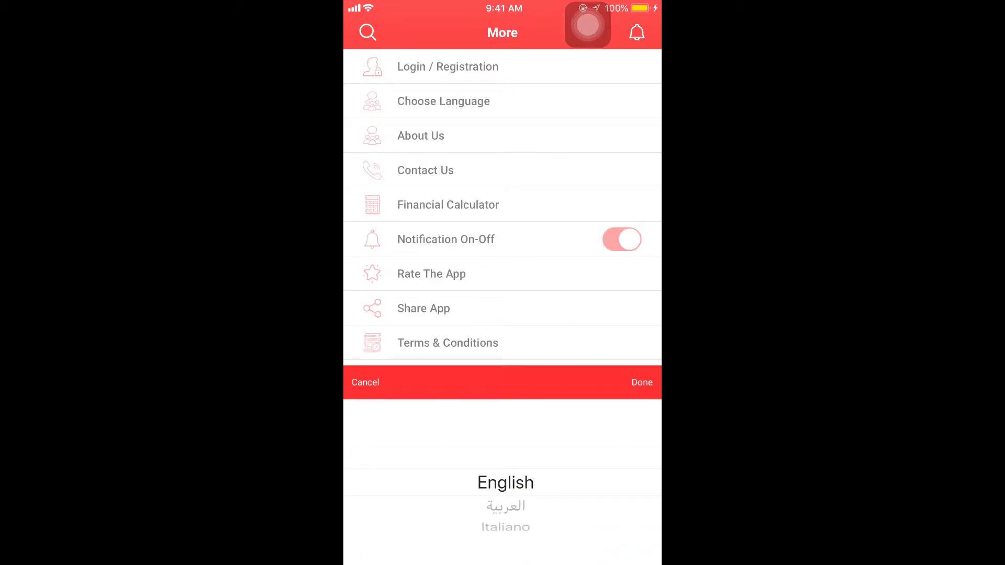
pyautogui.scroll(-2, 506, 481)
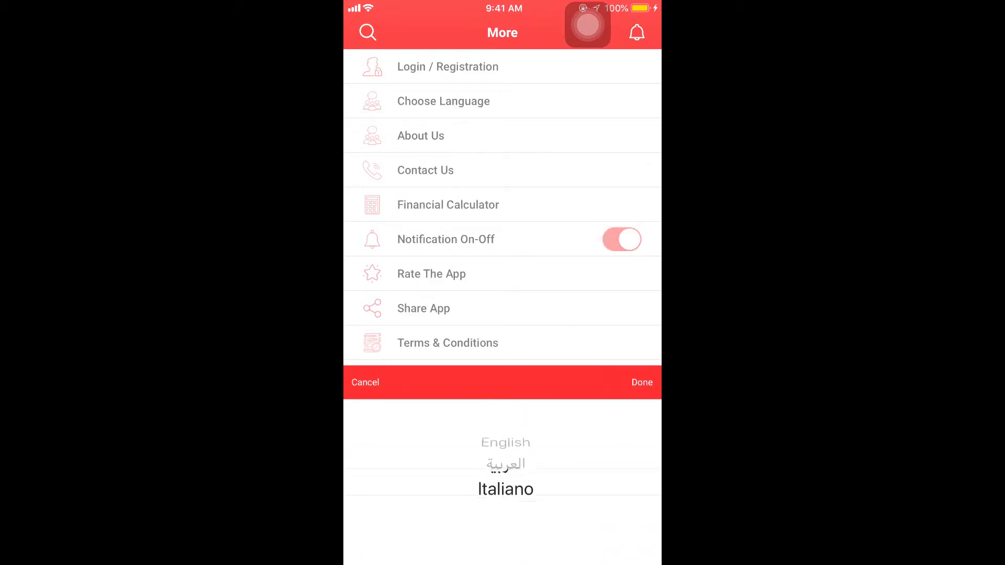
pyautogui.scroll(1, 505, 481)
pyautogui.click(642, 382)
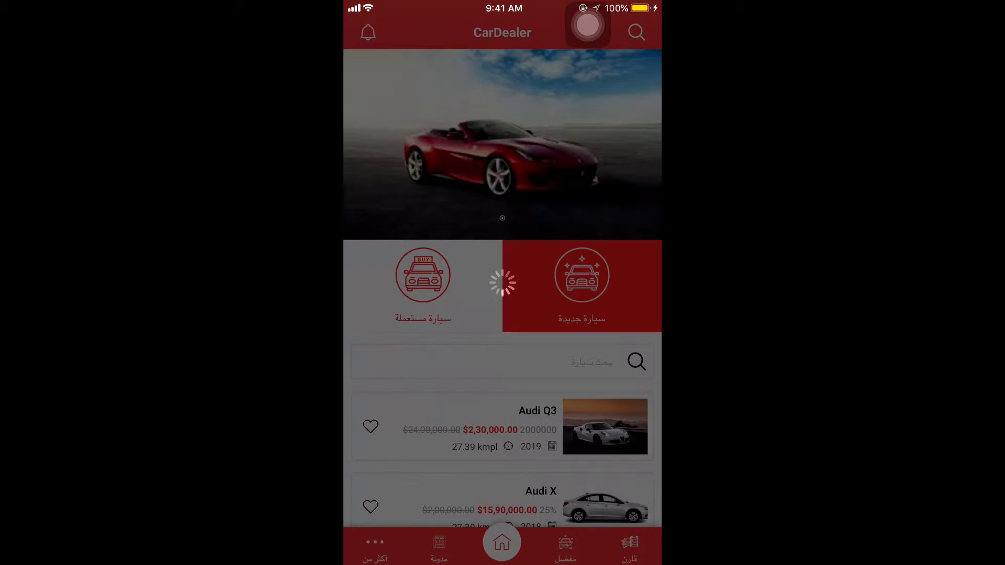
# Step: Look through the Arabic home screen, checking the translated labels, car listings and Popular Cars section
pyautogui.scroll(-5, 502, 288)
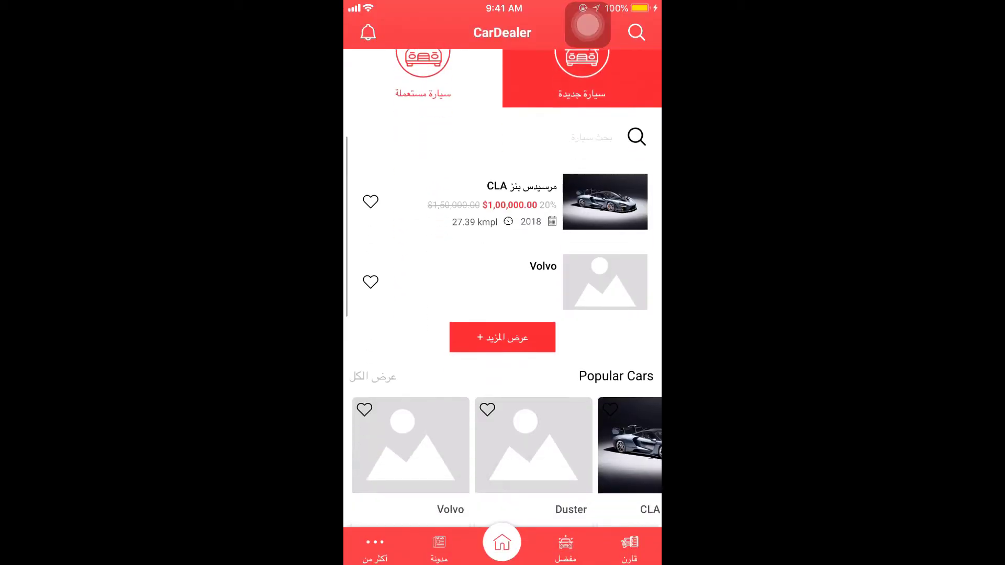
pyautogui.scroll(-5, 502, 288)
pyautogui.scroll(10, 503, 288)
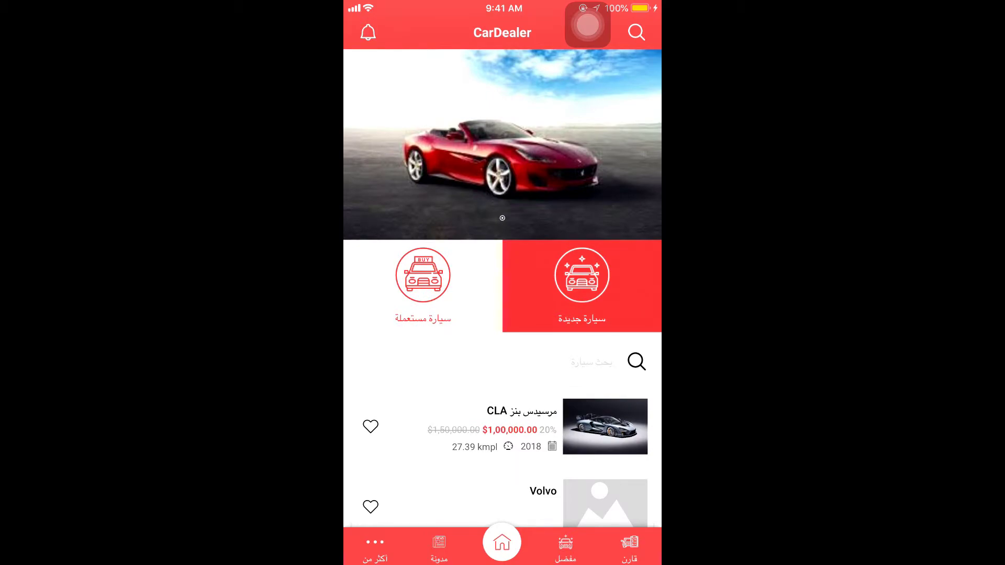
pyautogui.scroll(-5, 502, 287)
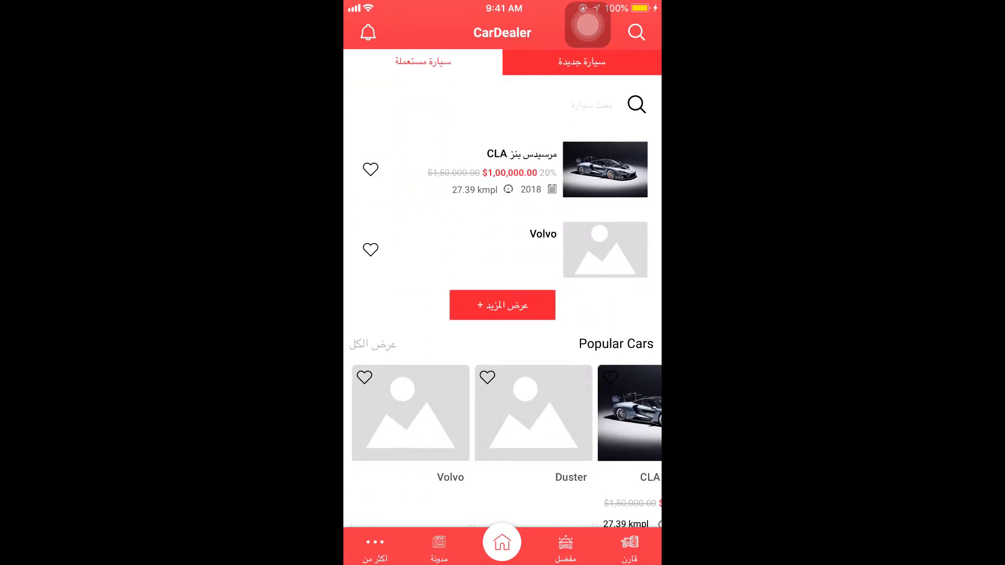
pyautogui.scroll(-5, 502, 287)
pyautogui.scroll(10, 502, 288)
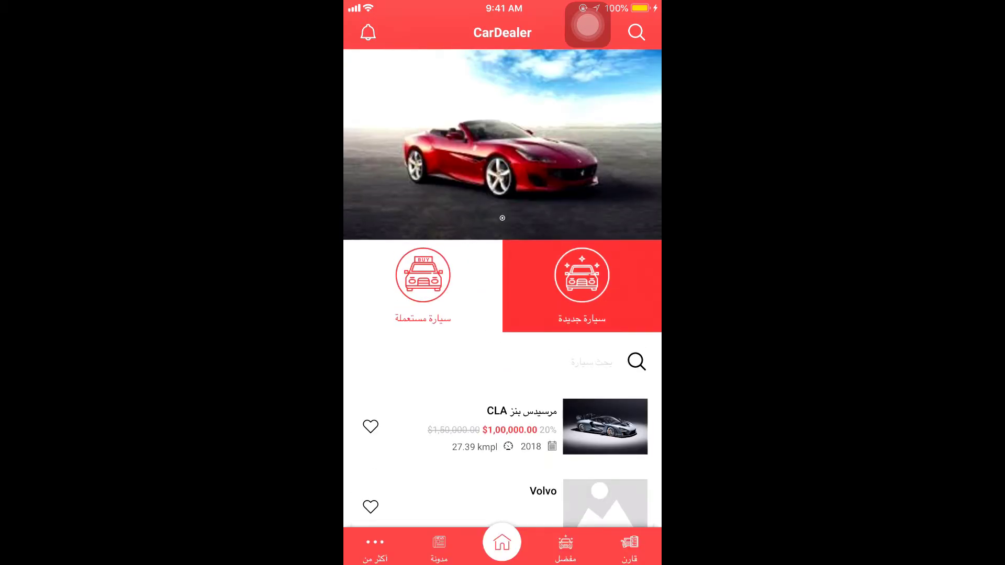
# Step: Switch the mobile app's display language back to English
pyautogui.click(375, 546)
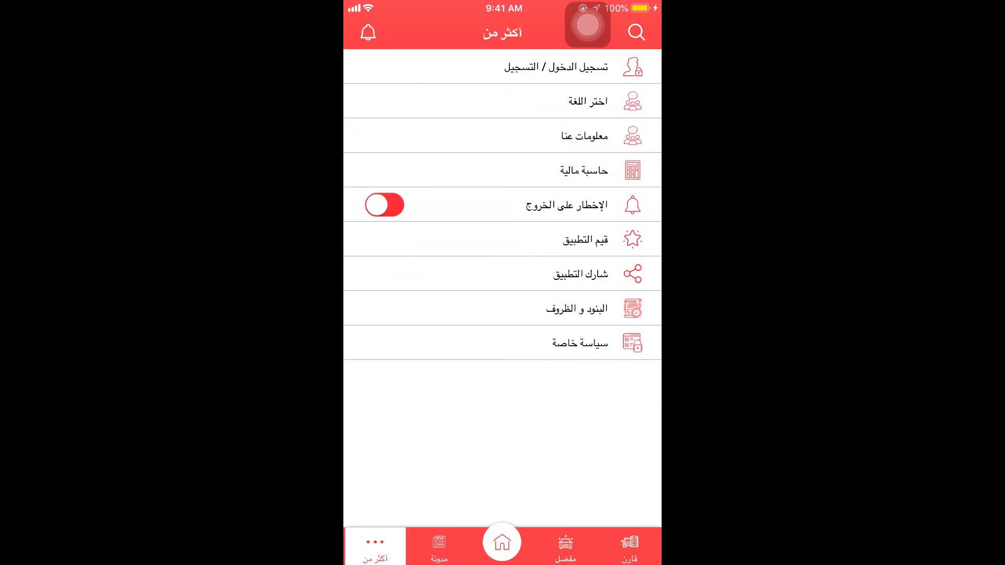
pyautogui.click(588, 101)
pyautogui.scroll(1, 502, 481)
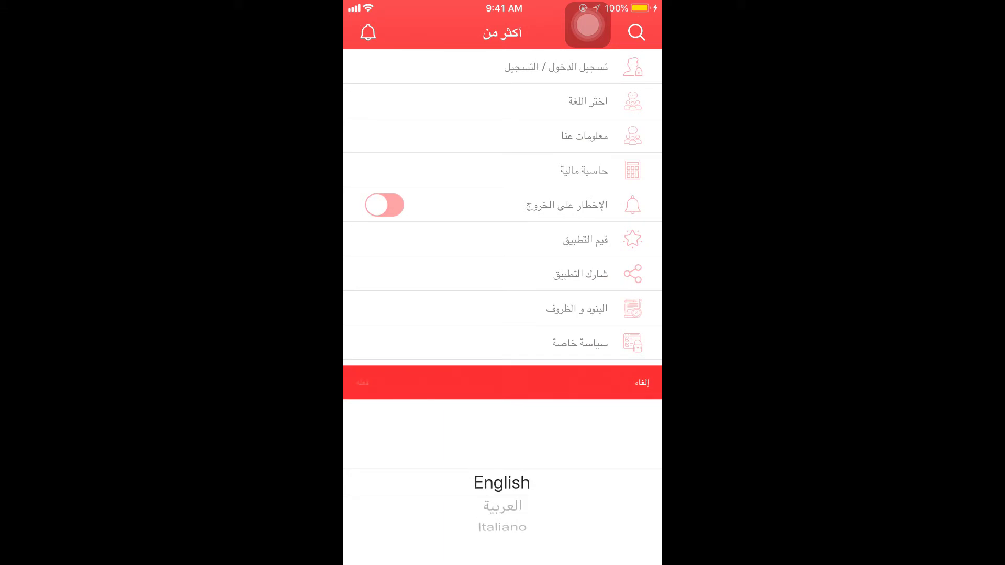
pyautogui.click(362, 383)
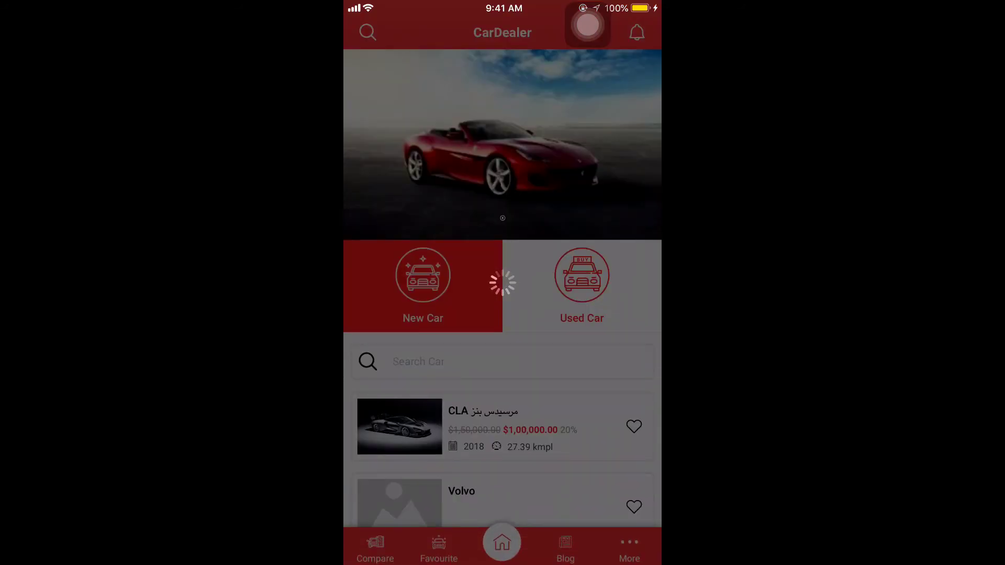
# Step: Review the English home screen from the car listings down to the Cardealer Block items and return to its start
pyautogui.scroll(-5, 502, 287)
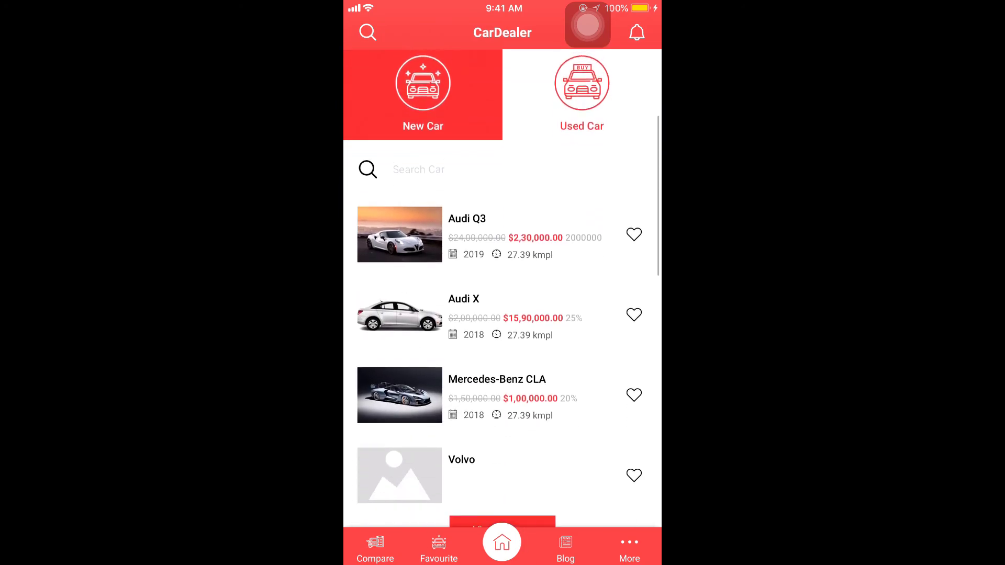
pyautogui.scroll(-10, 502, 287)
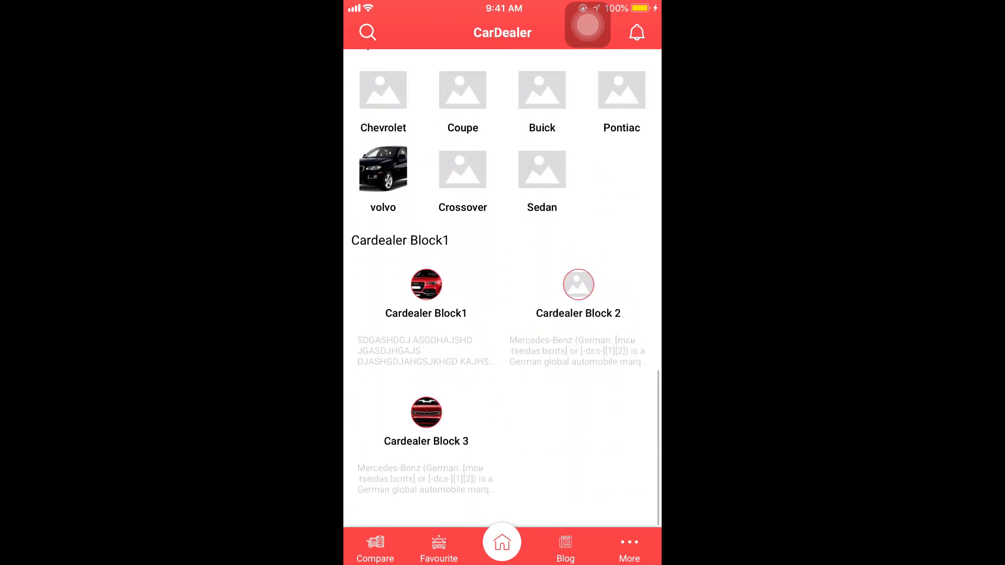
pyautogui.scroll(15, 502, 288)
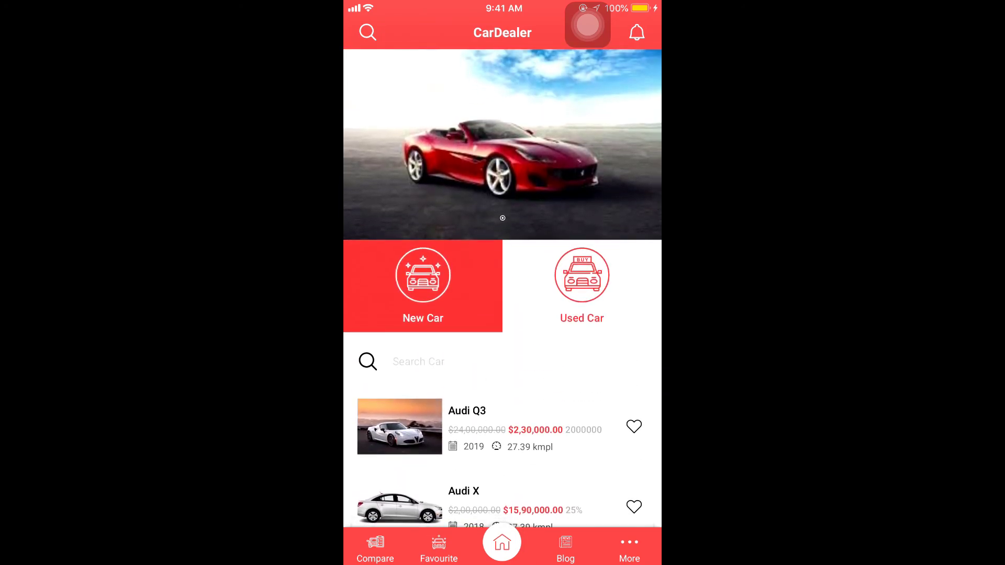